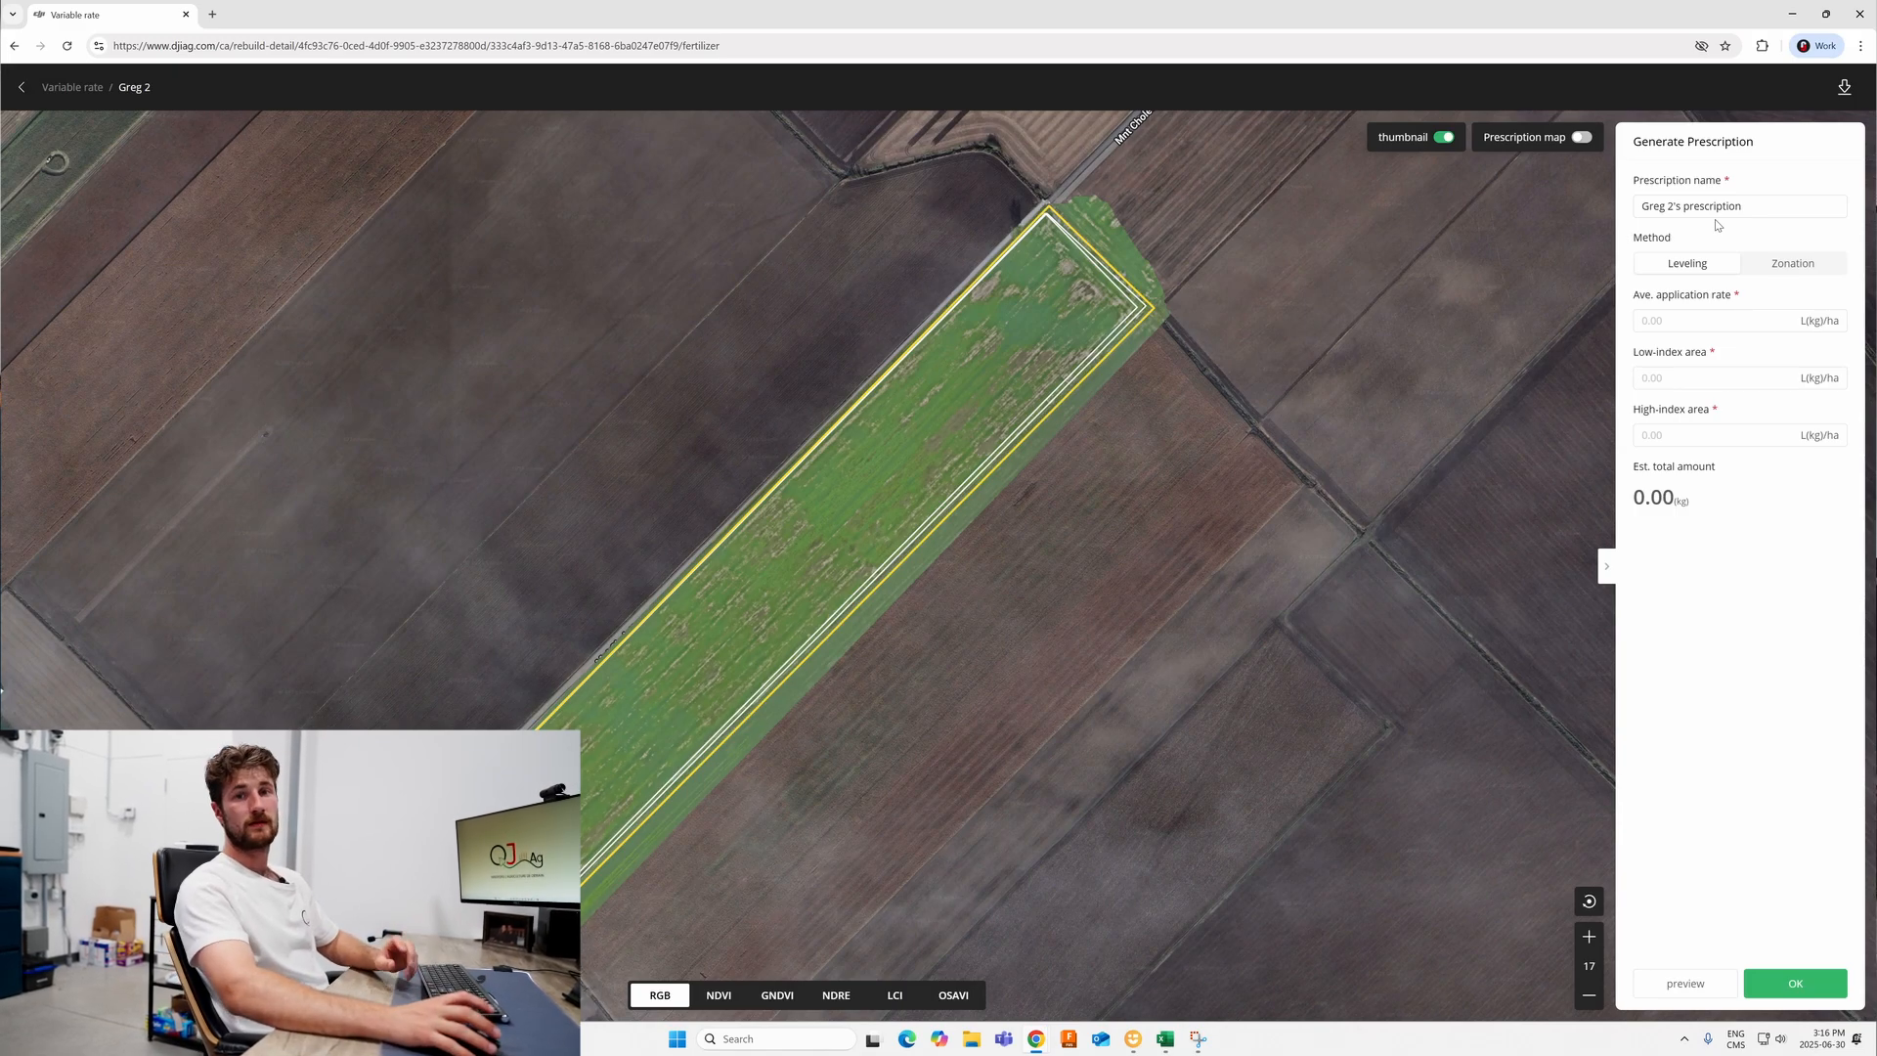
Step: Set the average application rate of the Leveling prescription to 50 L(kg)/ha
left_click(1702, 318)
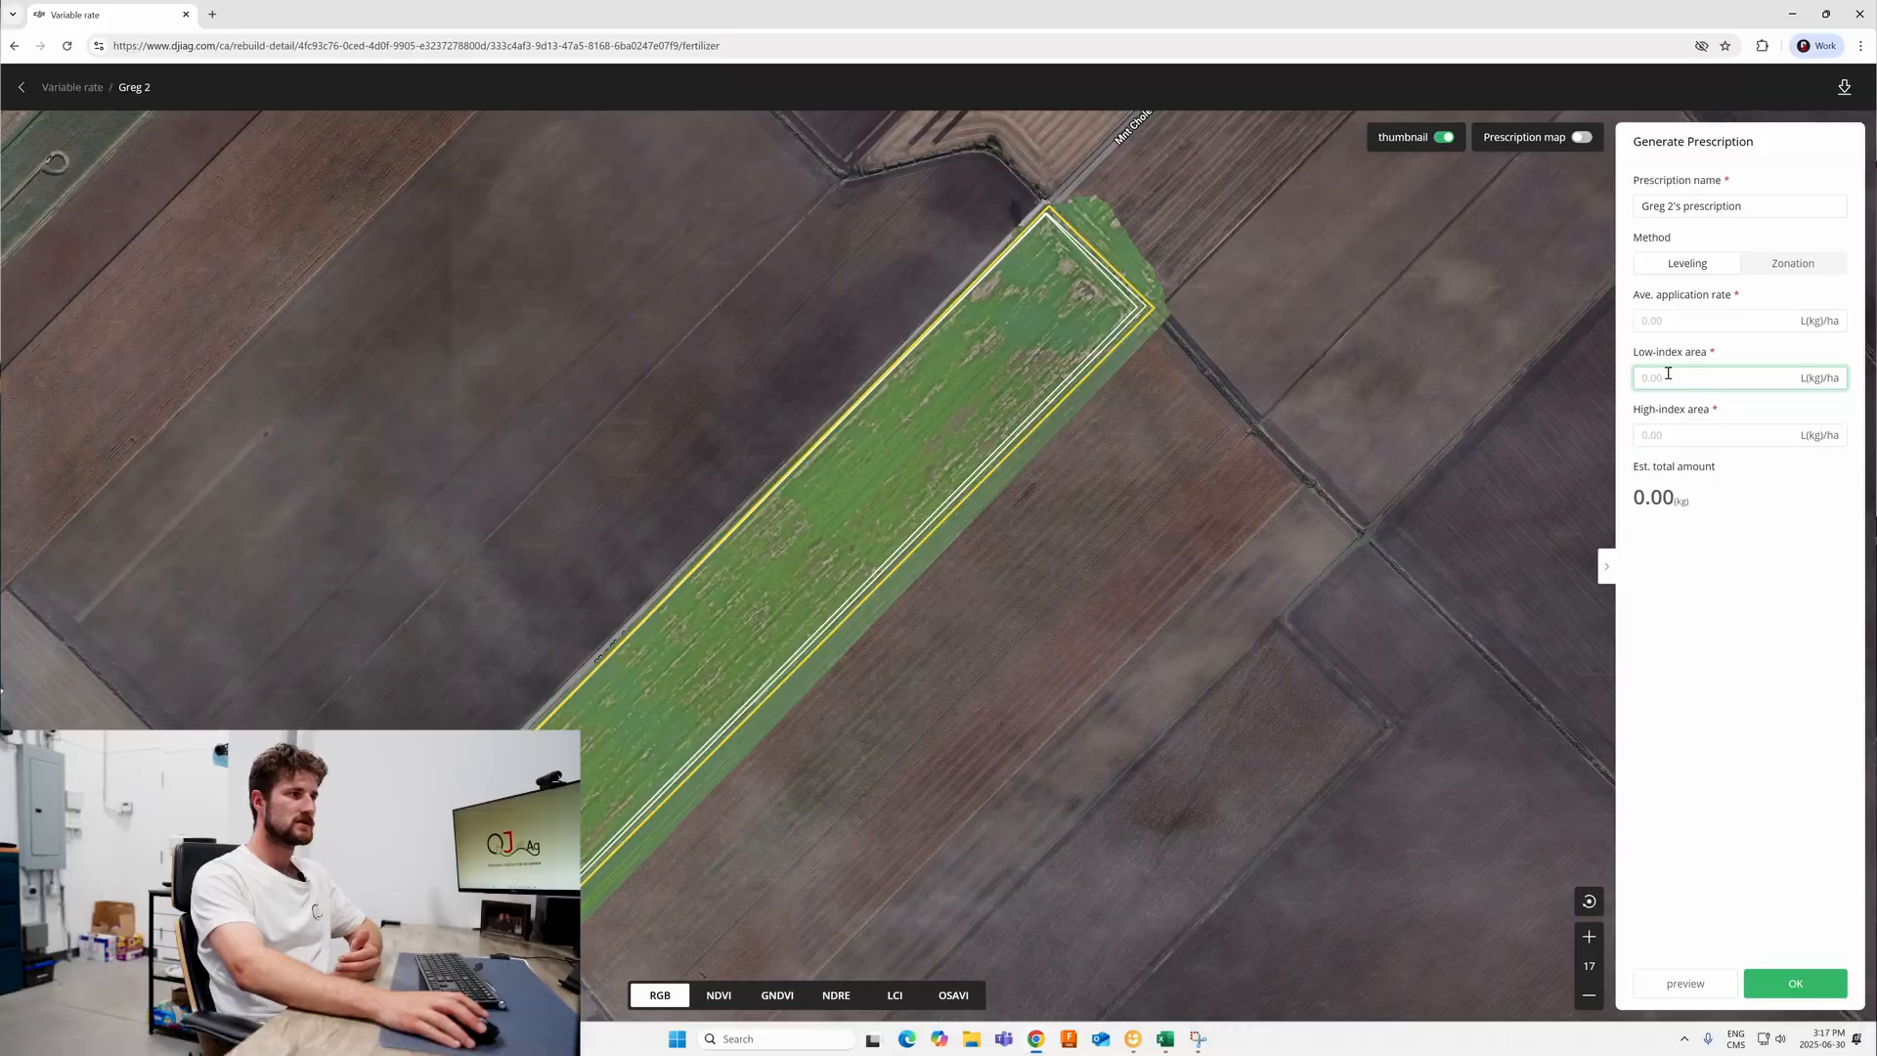
left_click(1665, 327)
left_click(1720, 310)
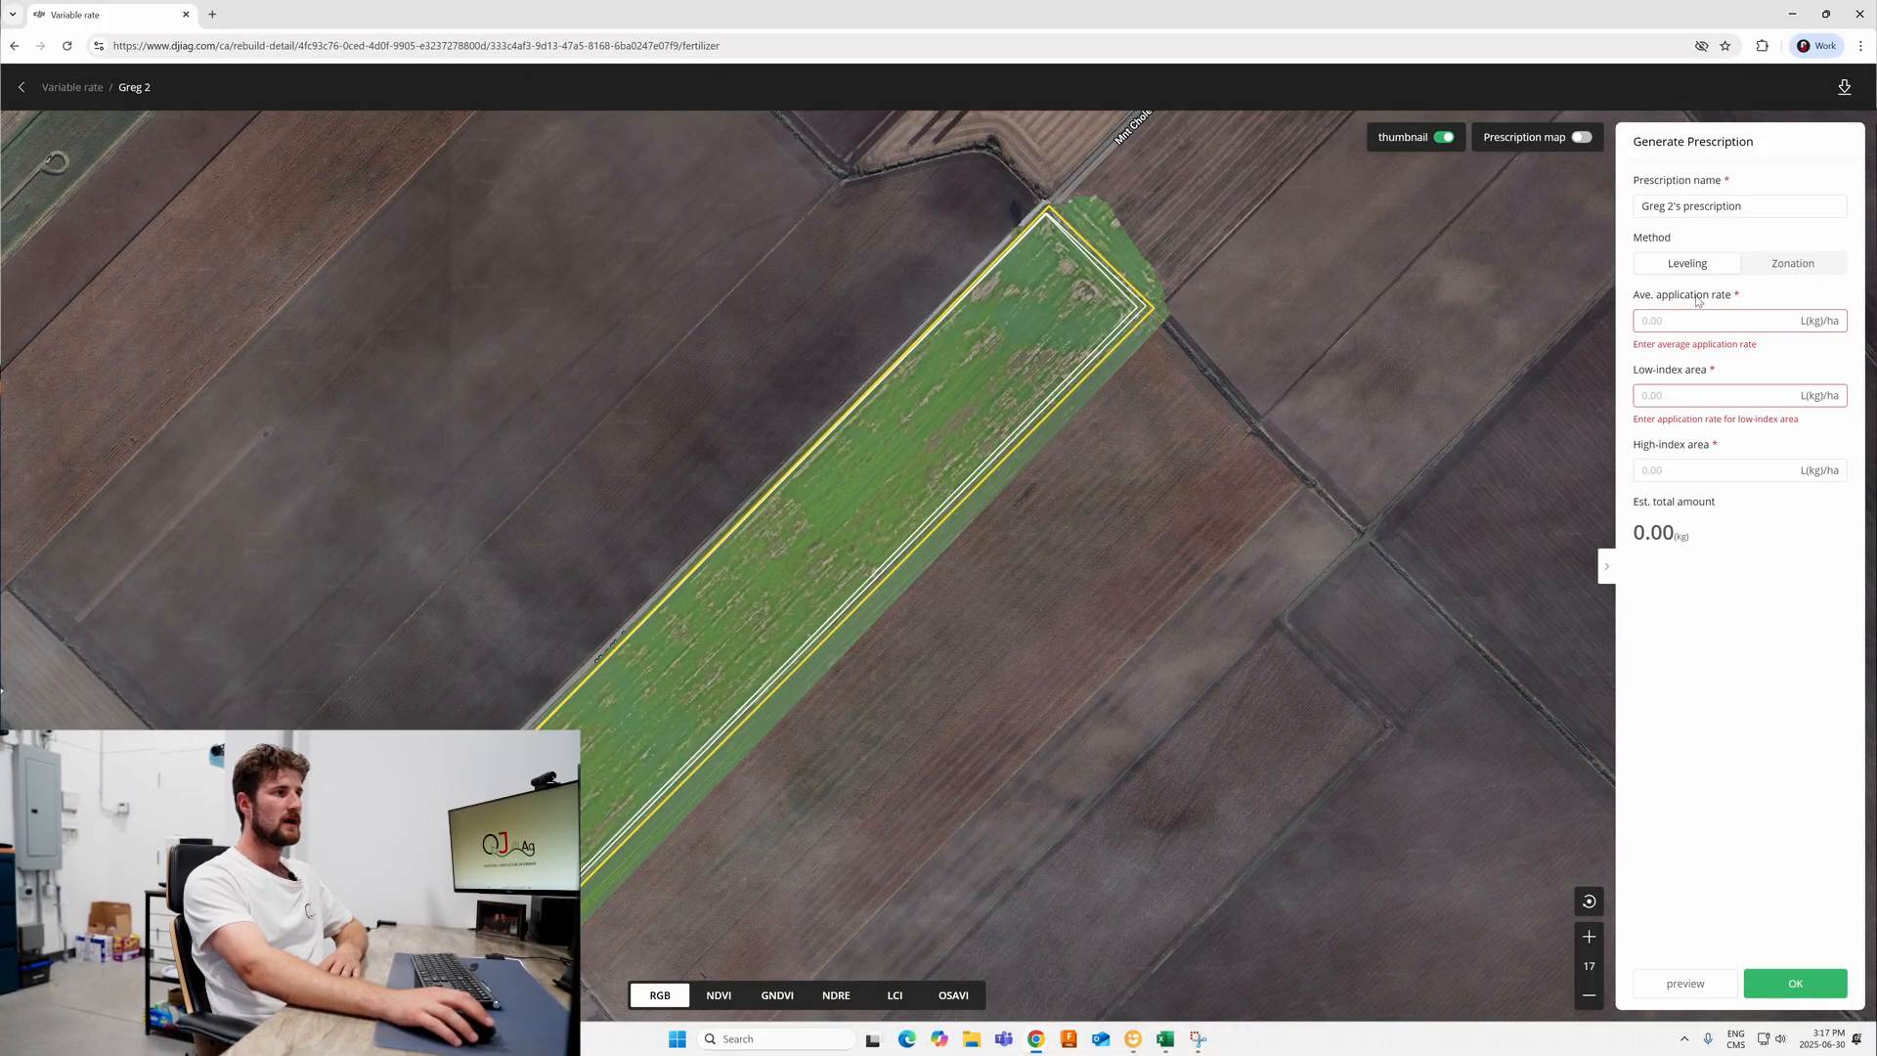
left_click(1692, 319)
type("50")
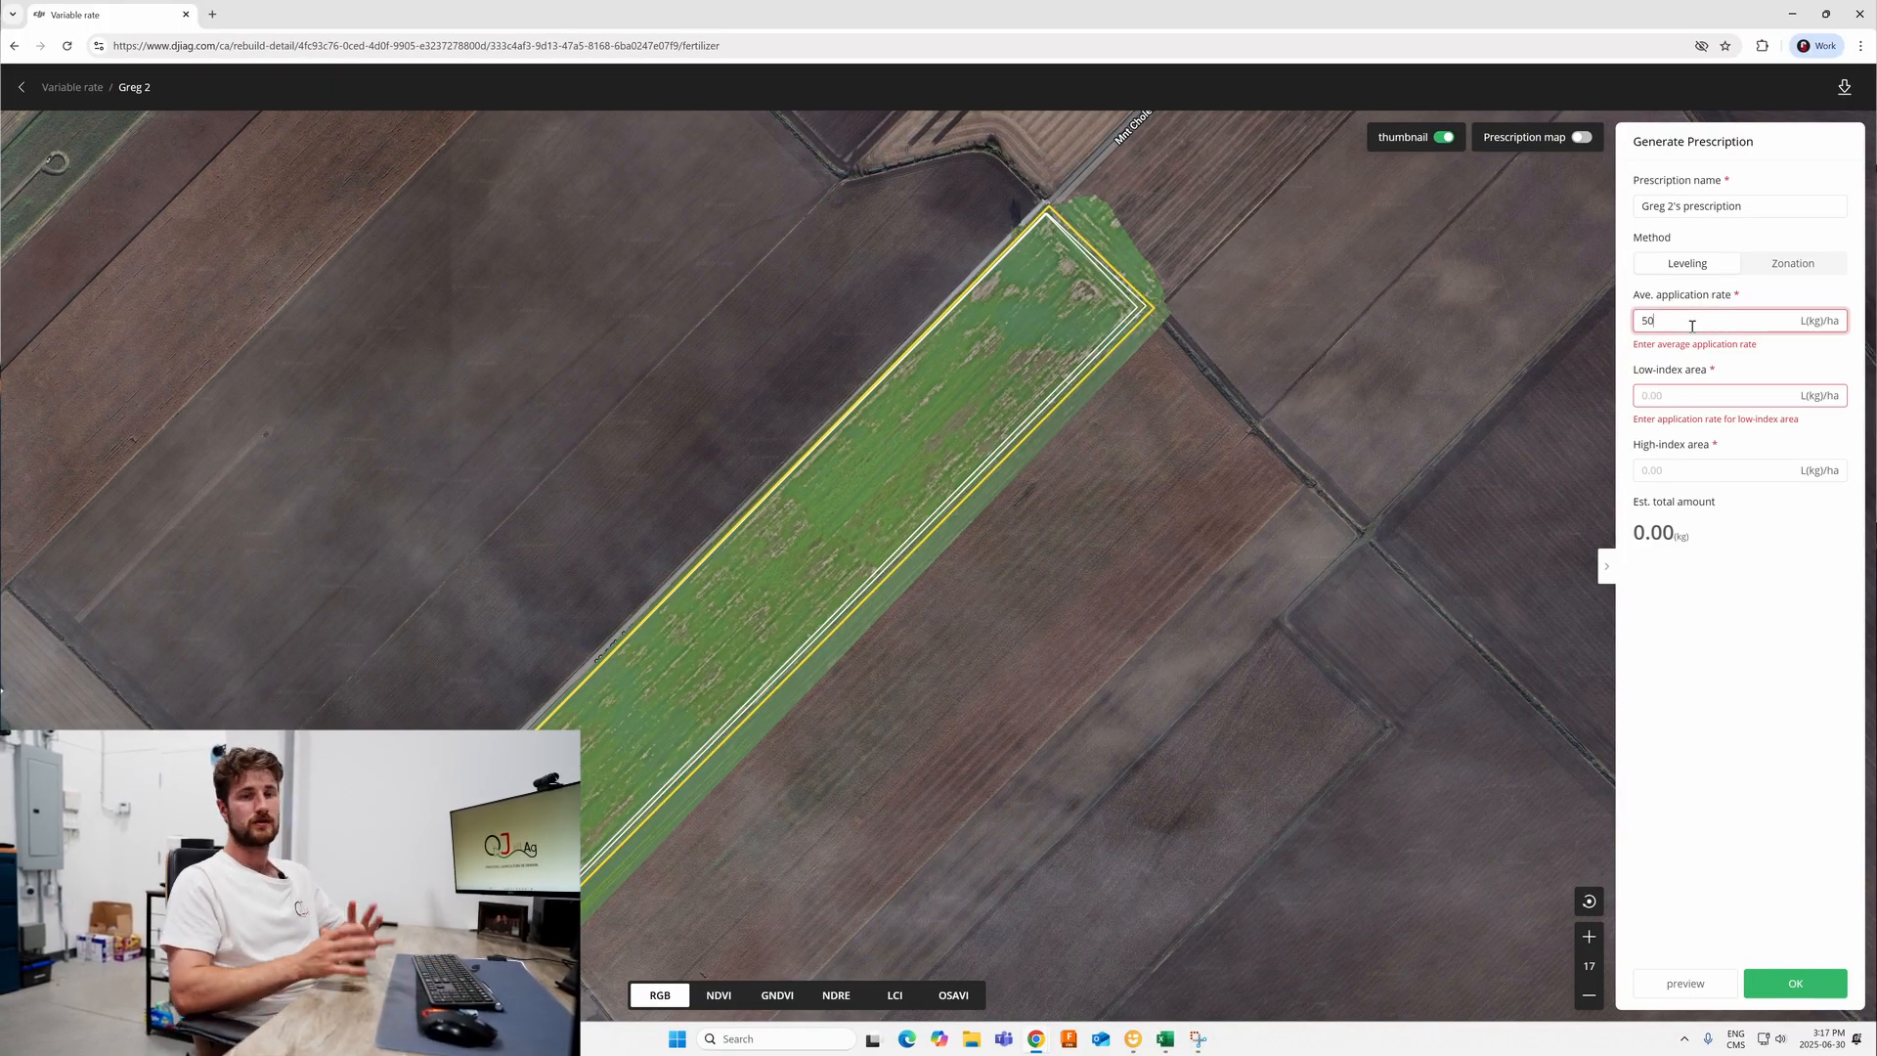
left_click(1700, 398)
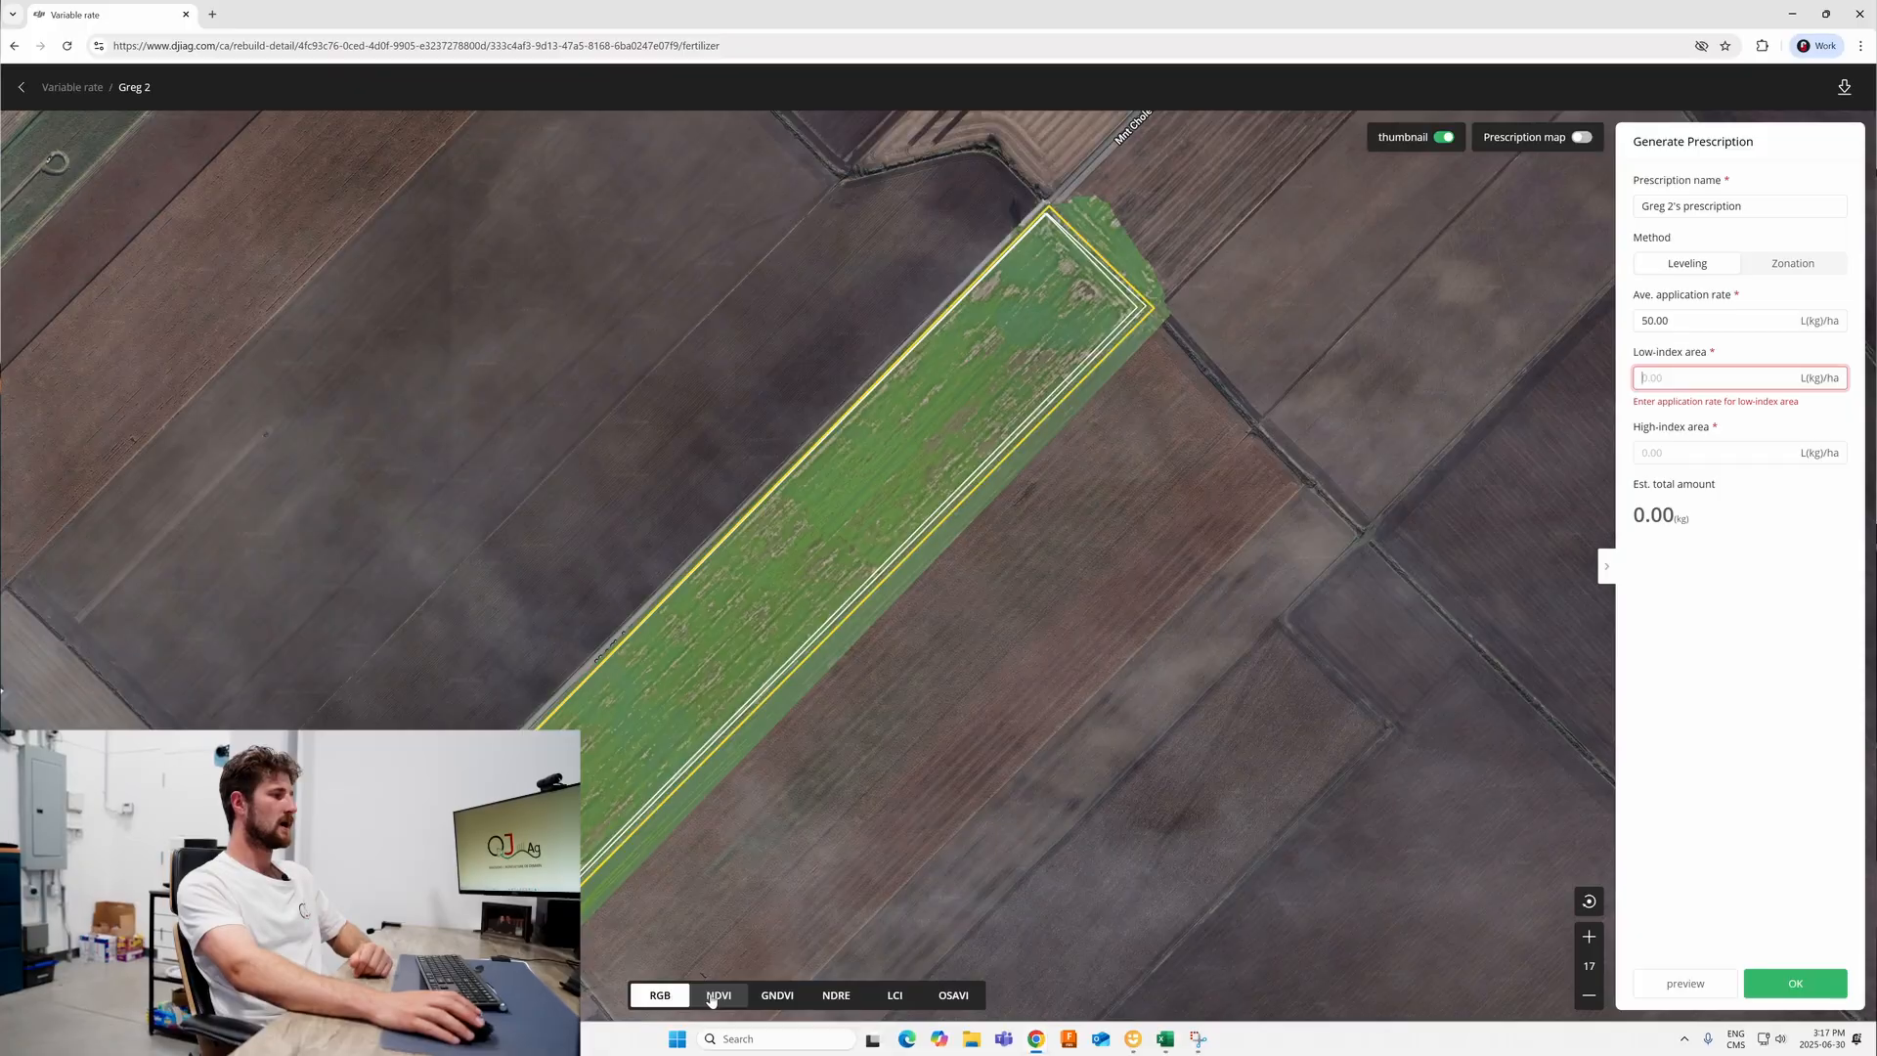
Step: Compare the NDVI and RGB layers up close over the sparse crop strip near the field's edge, finishing on NDVI
left_click(714, 1002)
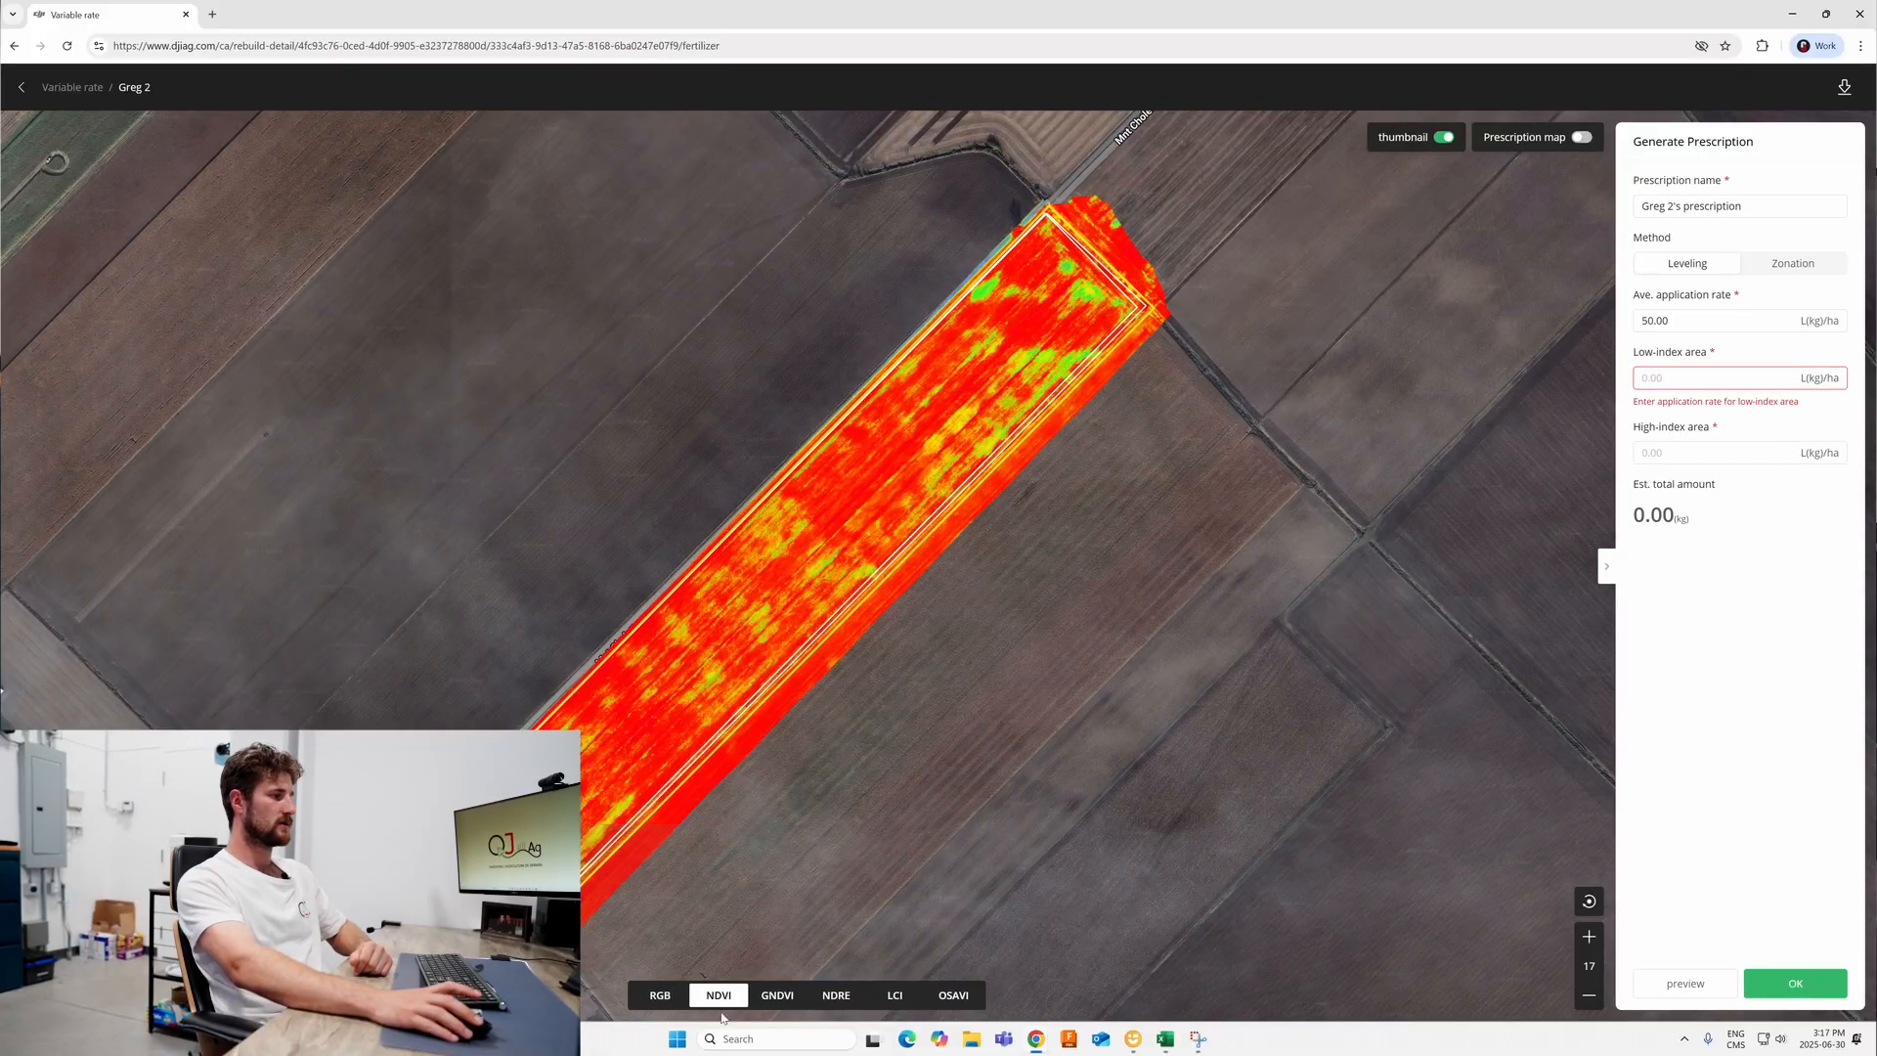
scroll(784, 595, "up", 2)
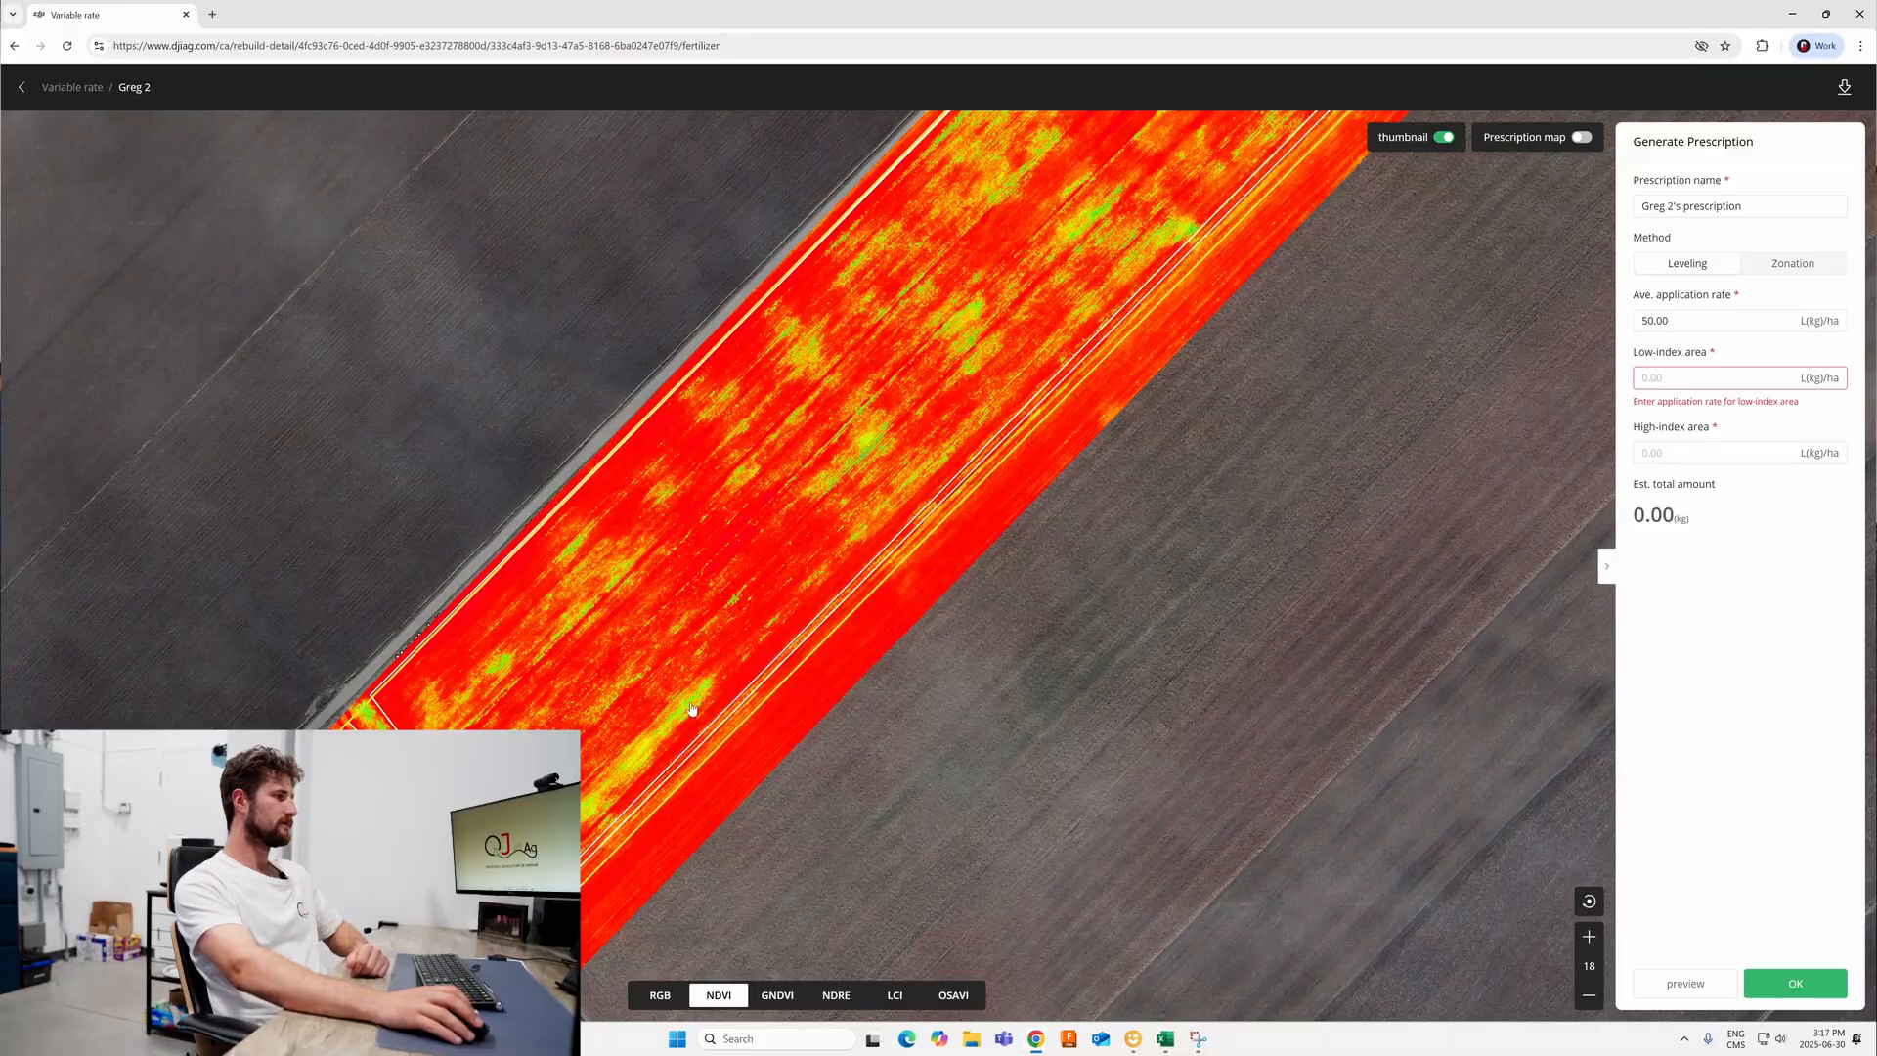
scroll(645, 757, "up", 2)
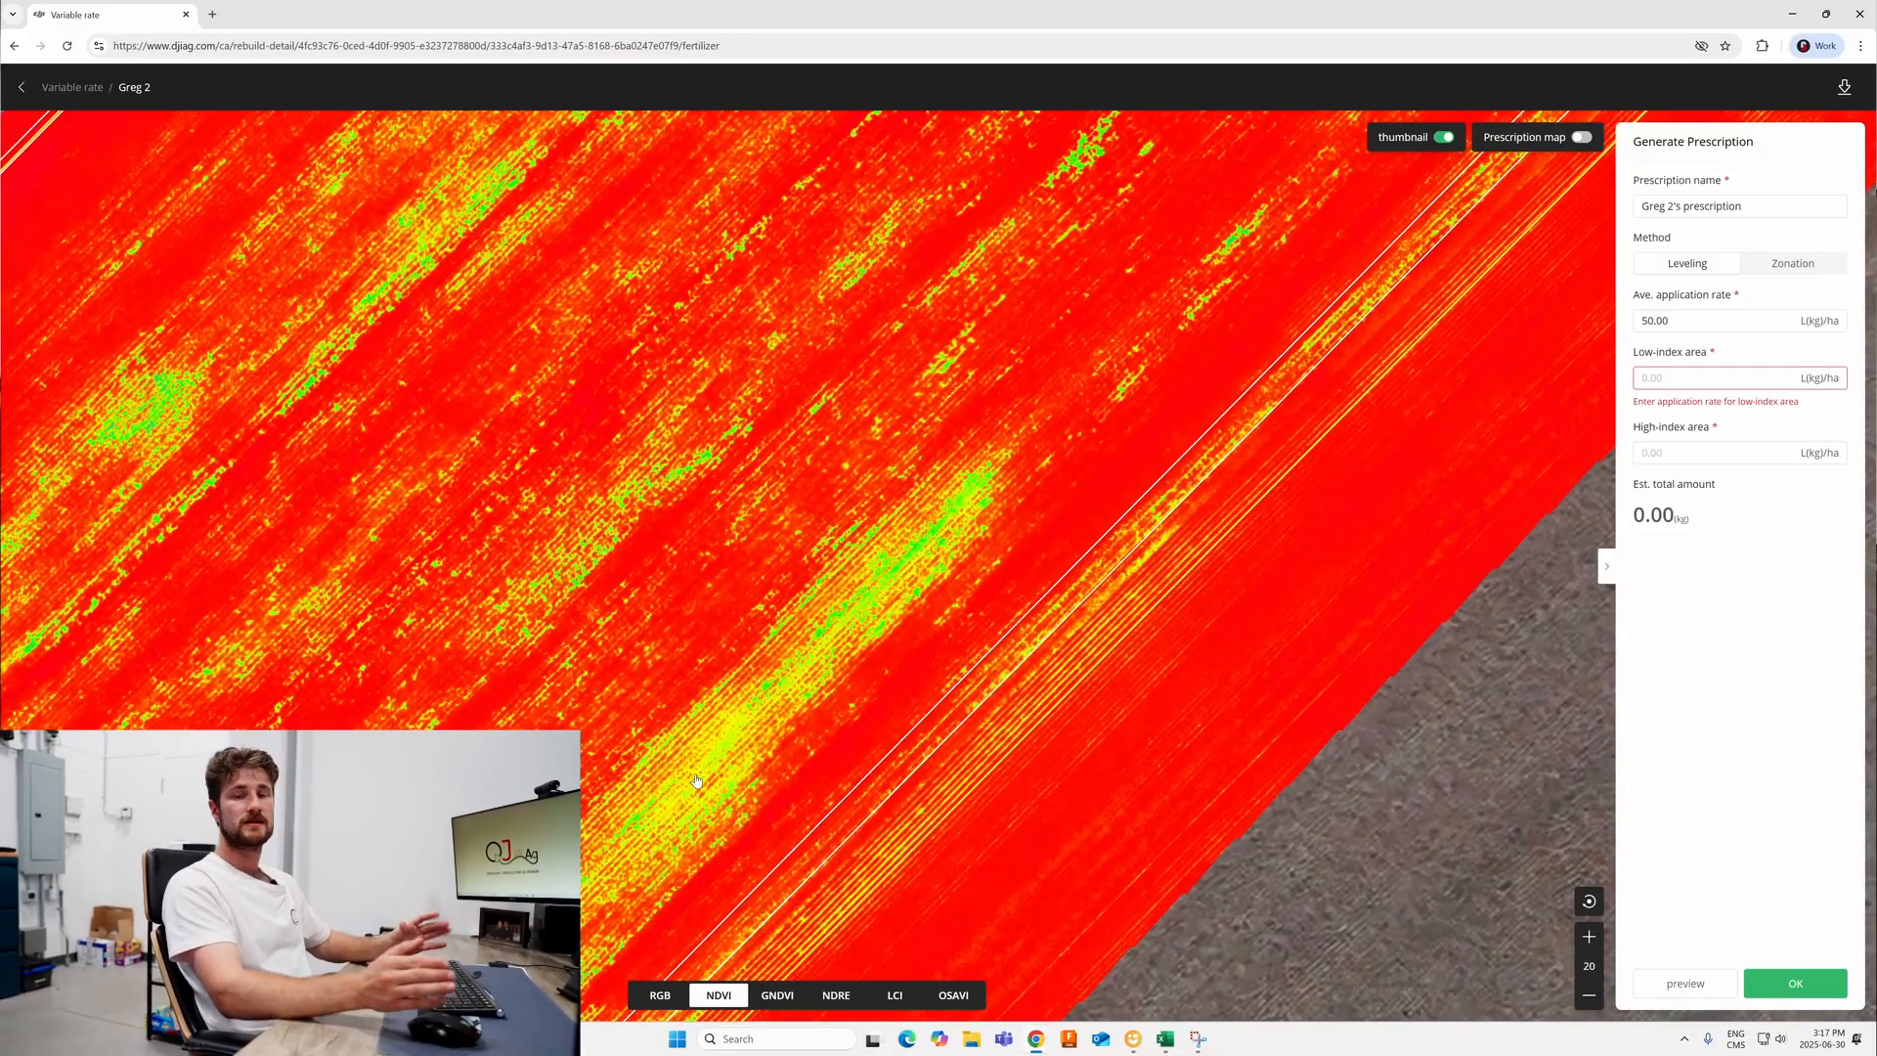
left_click_drag(696, 779, 725, 726)
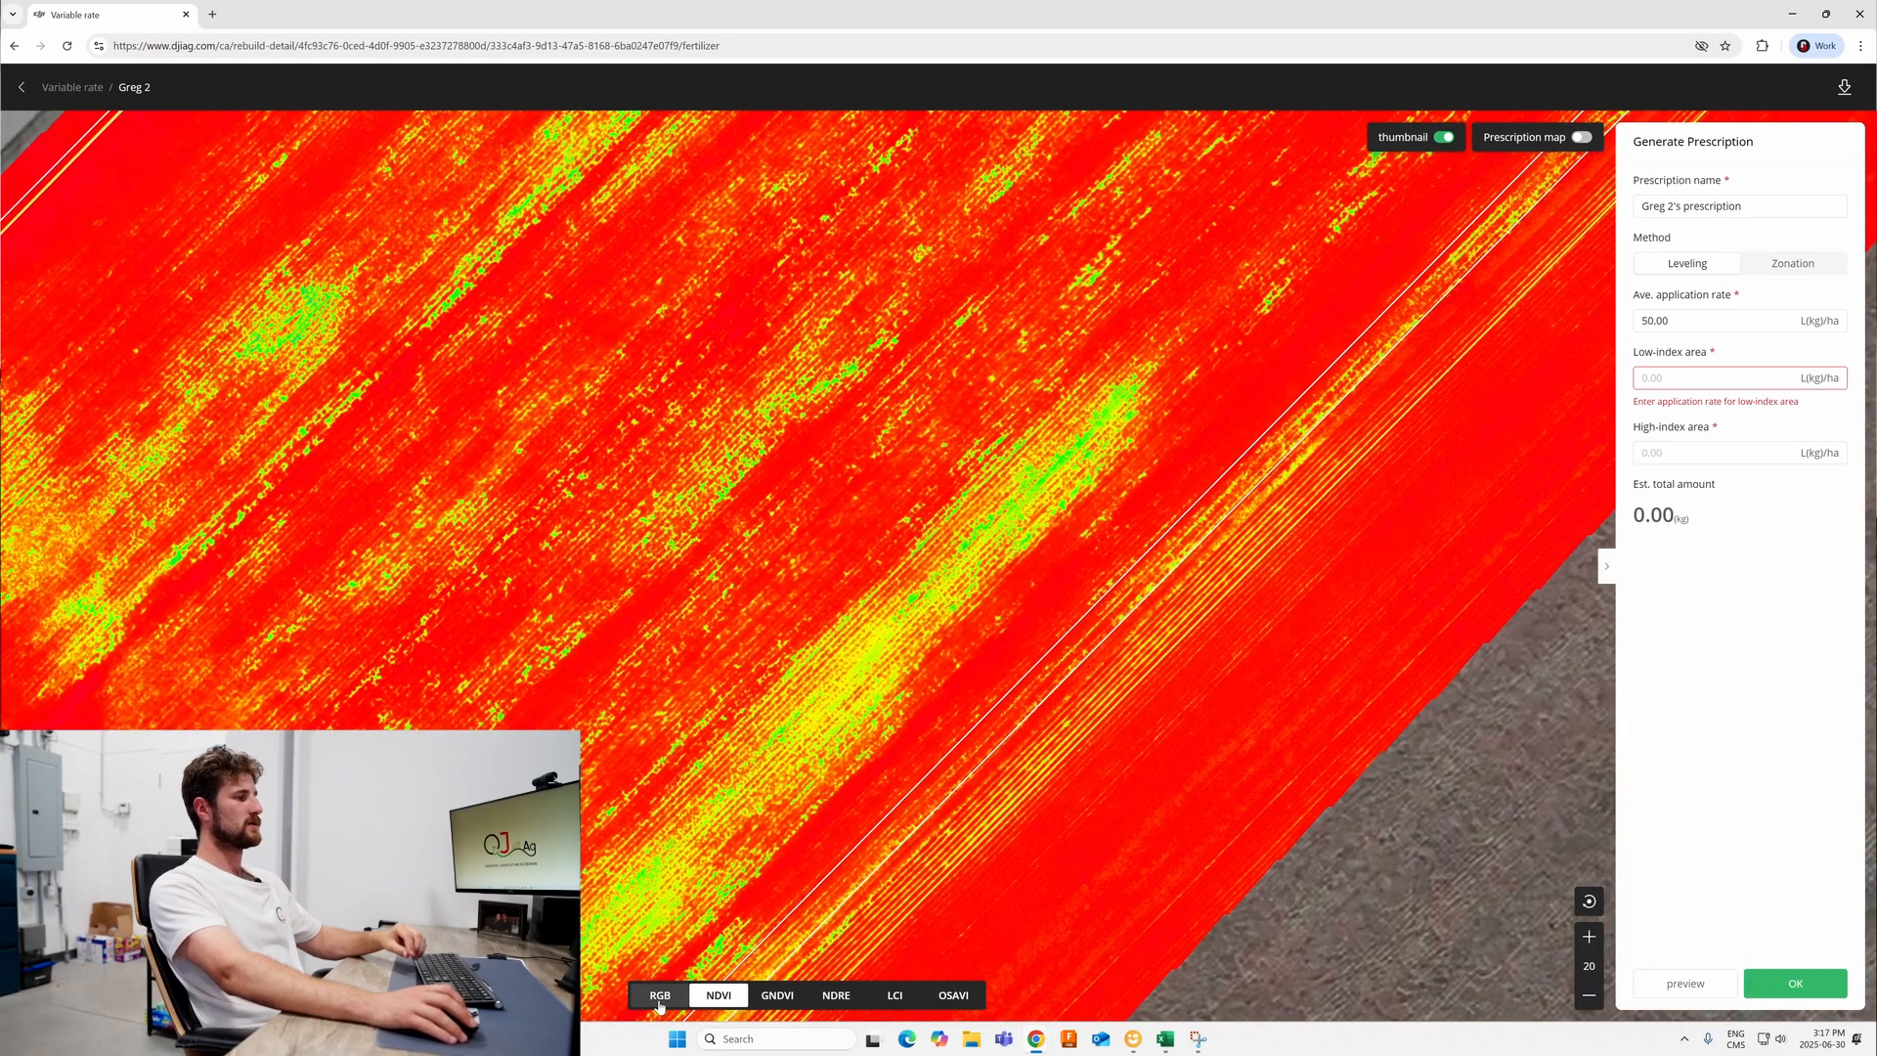
left_click(659, 995)
scroll(864, 528, "up", 4)
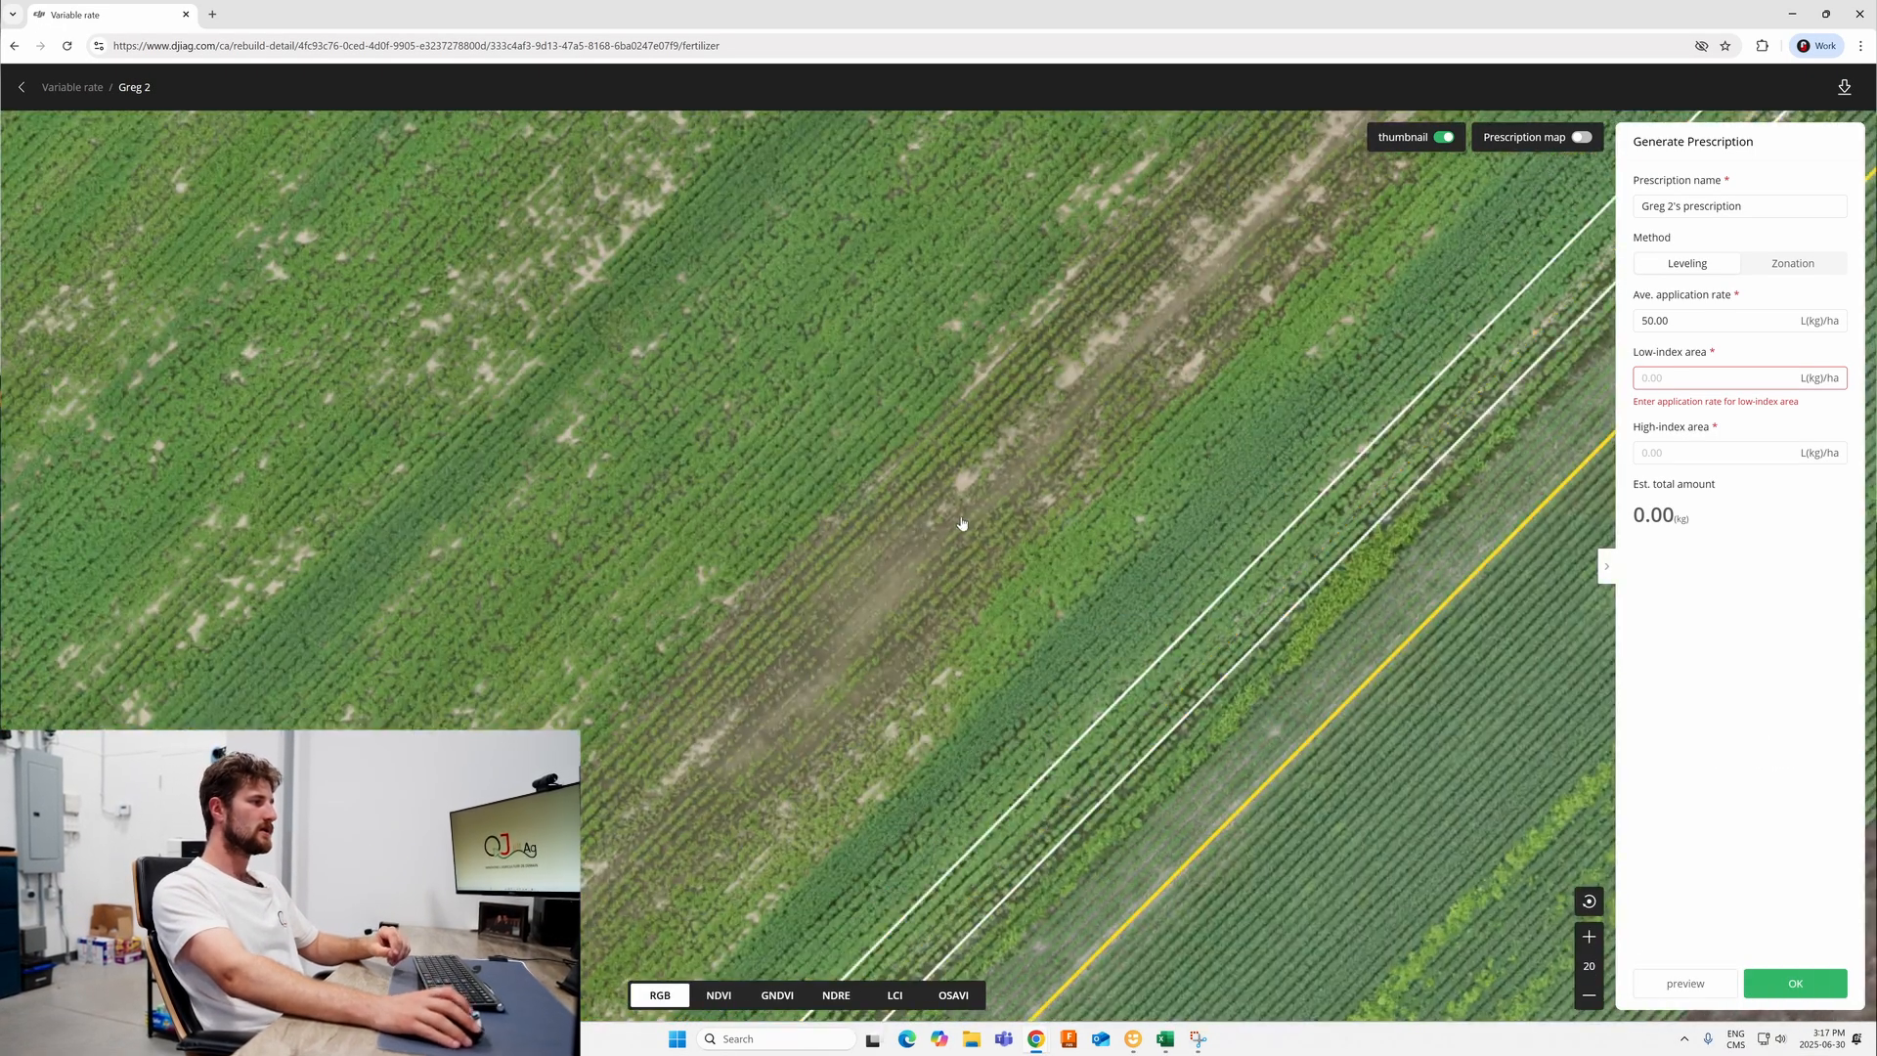
scroll(864, 521, "up", 2)
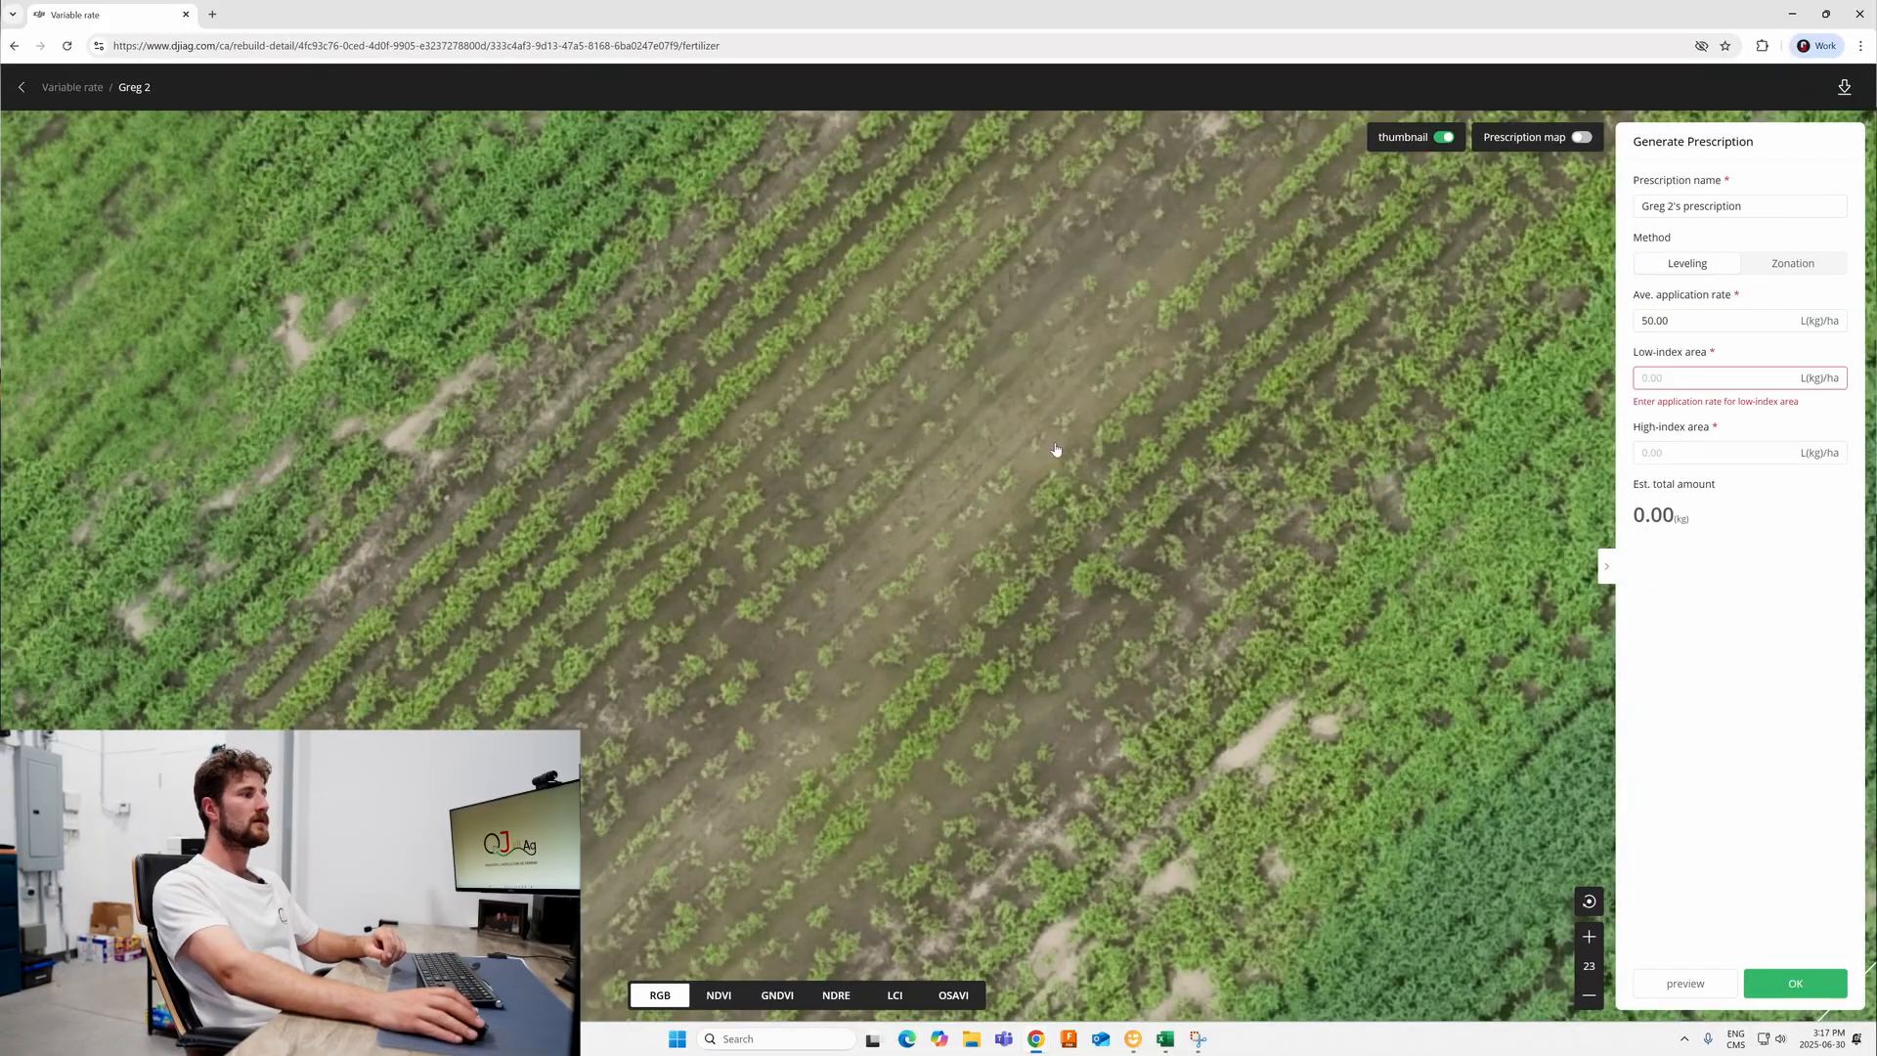
left_click(713, 999)
scroll(829, 604, "down", 1)
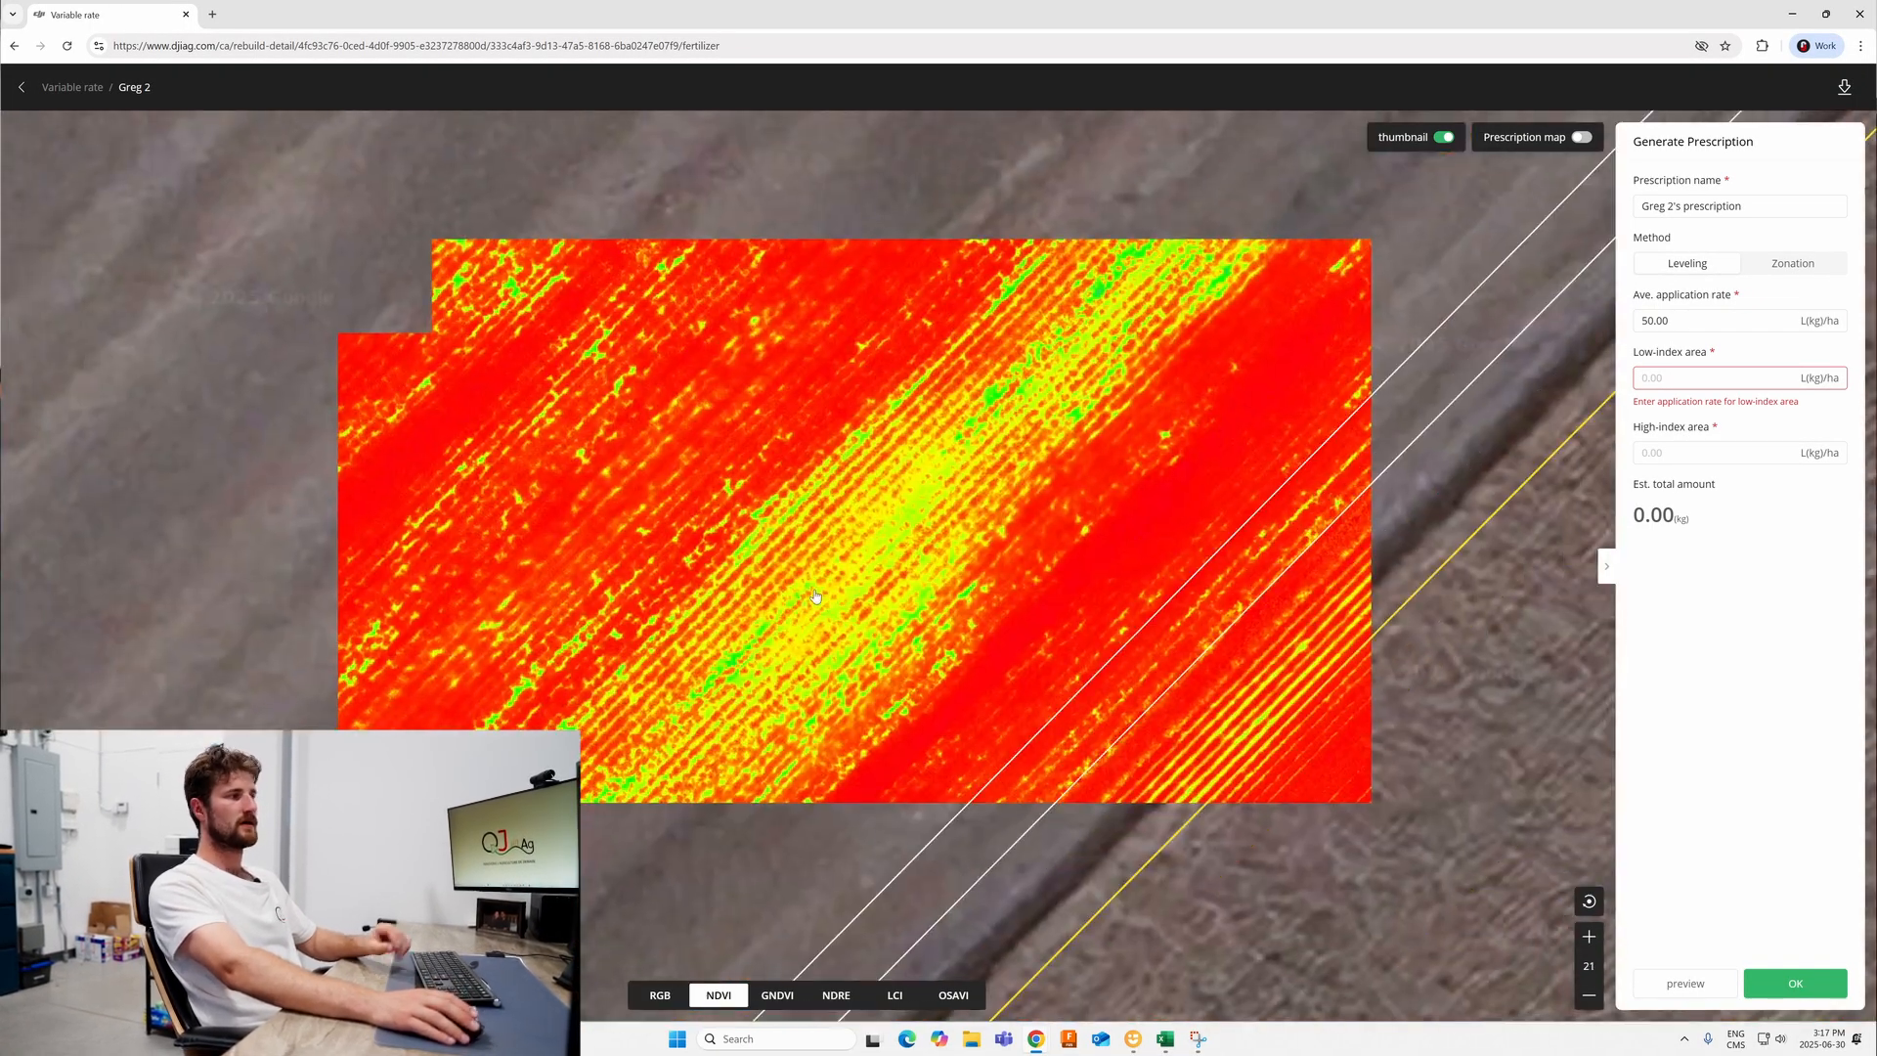
Step: Set the low-index area rate to 10 and the high-index area rate to 90 L(kg)/ha
left_click(1665, 373)
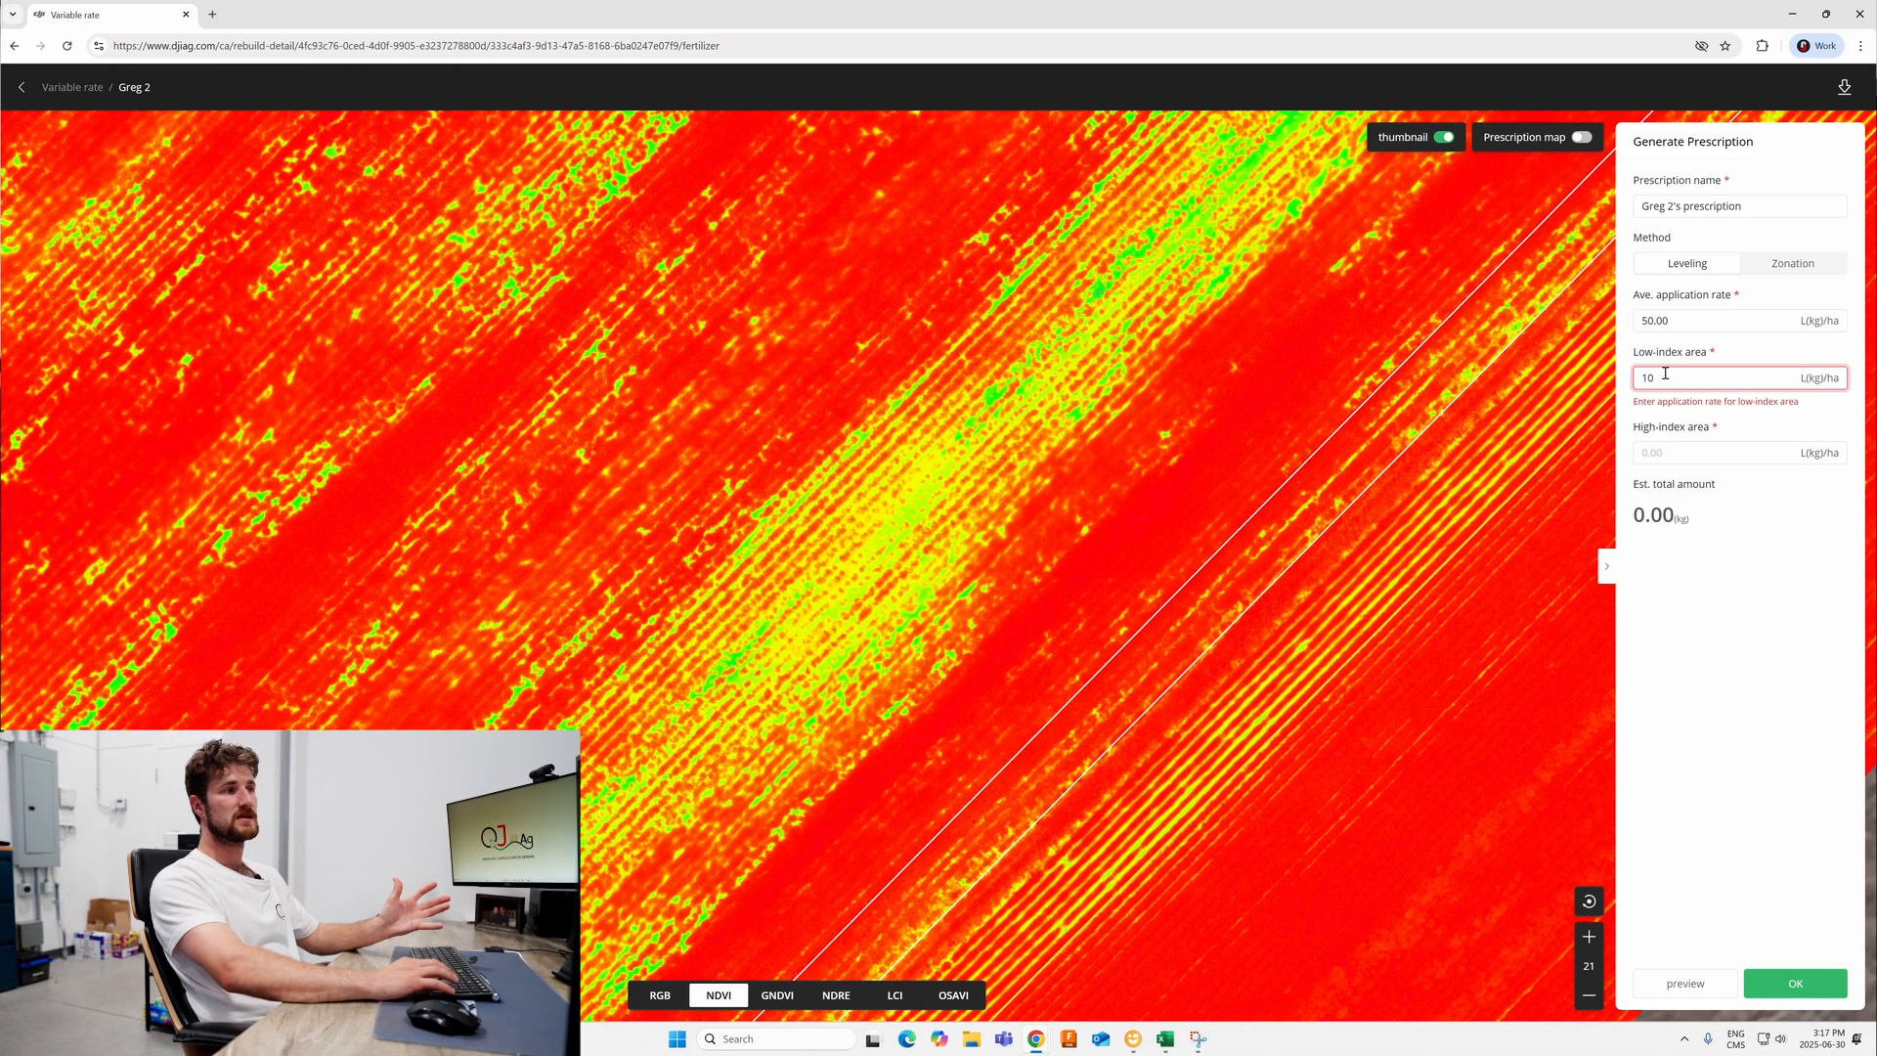
scroll(1123, 515, "down", 1)
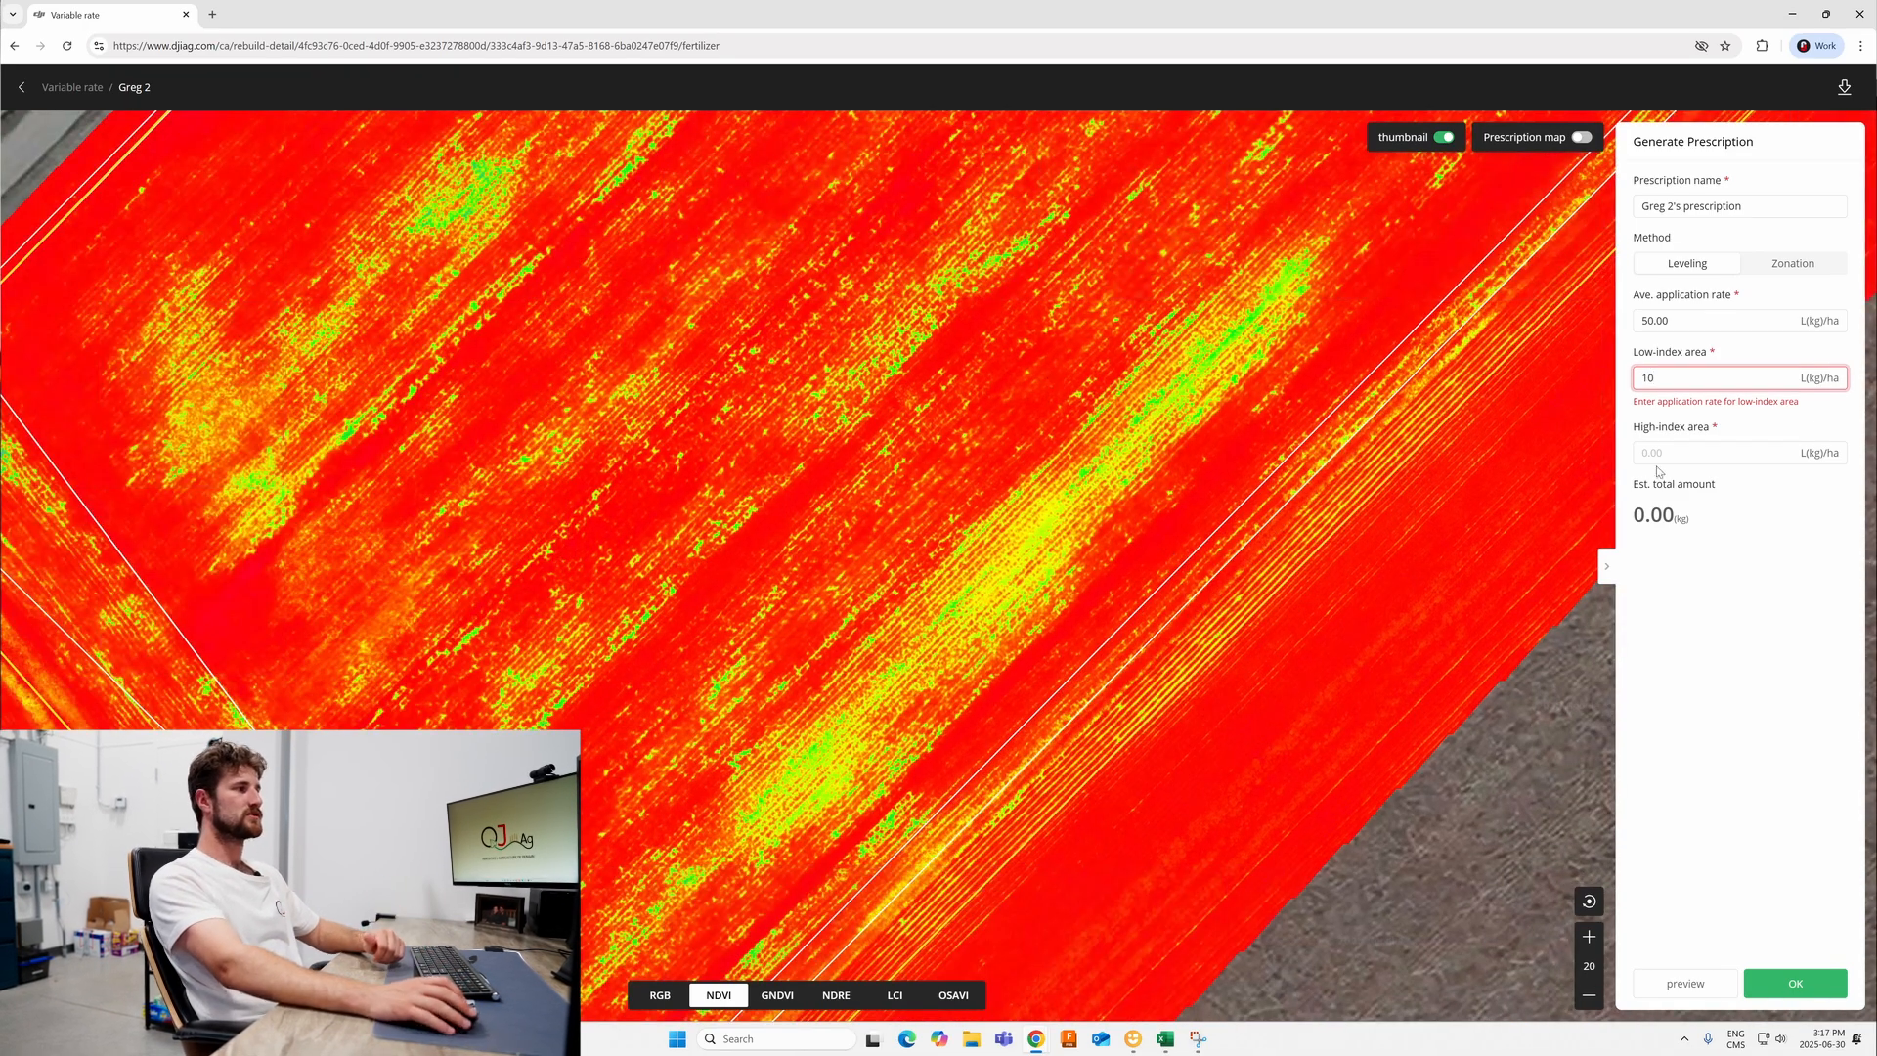
left_click(1665, 451)
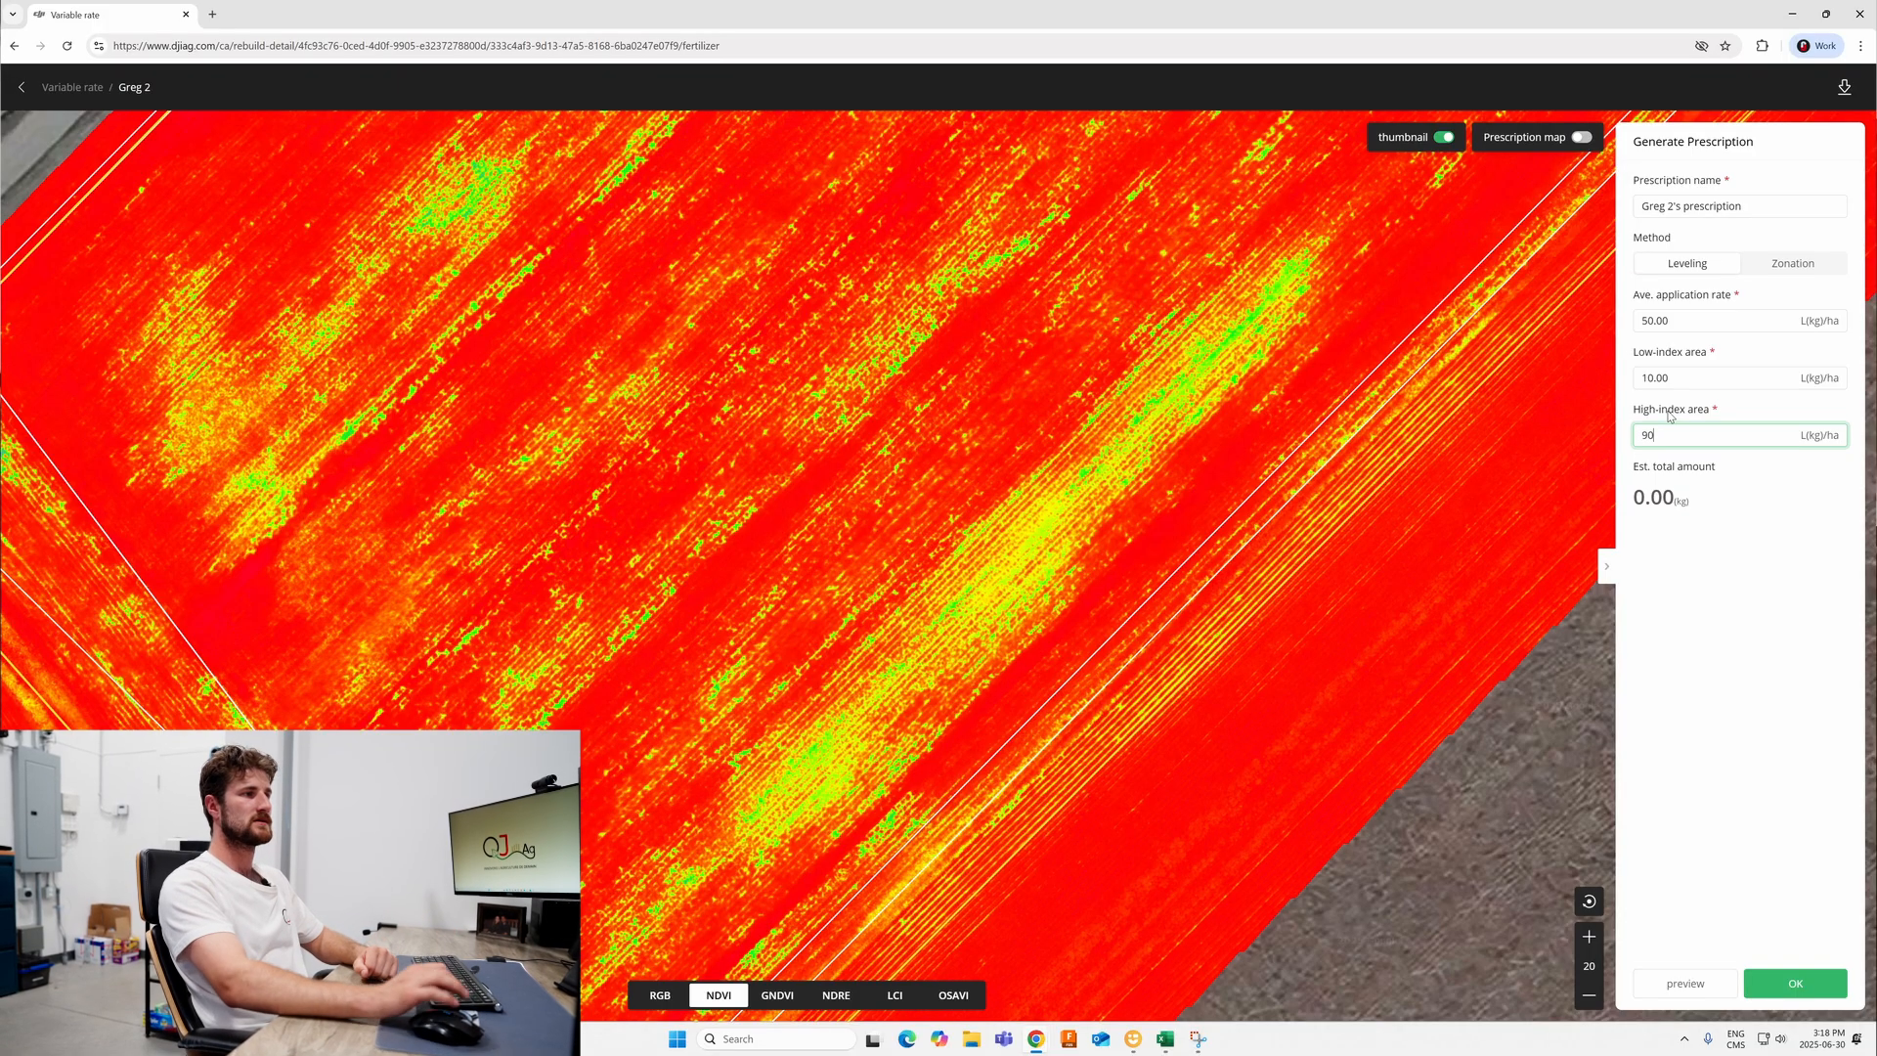
left_click(1729, 617)
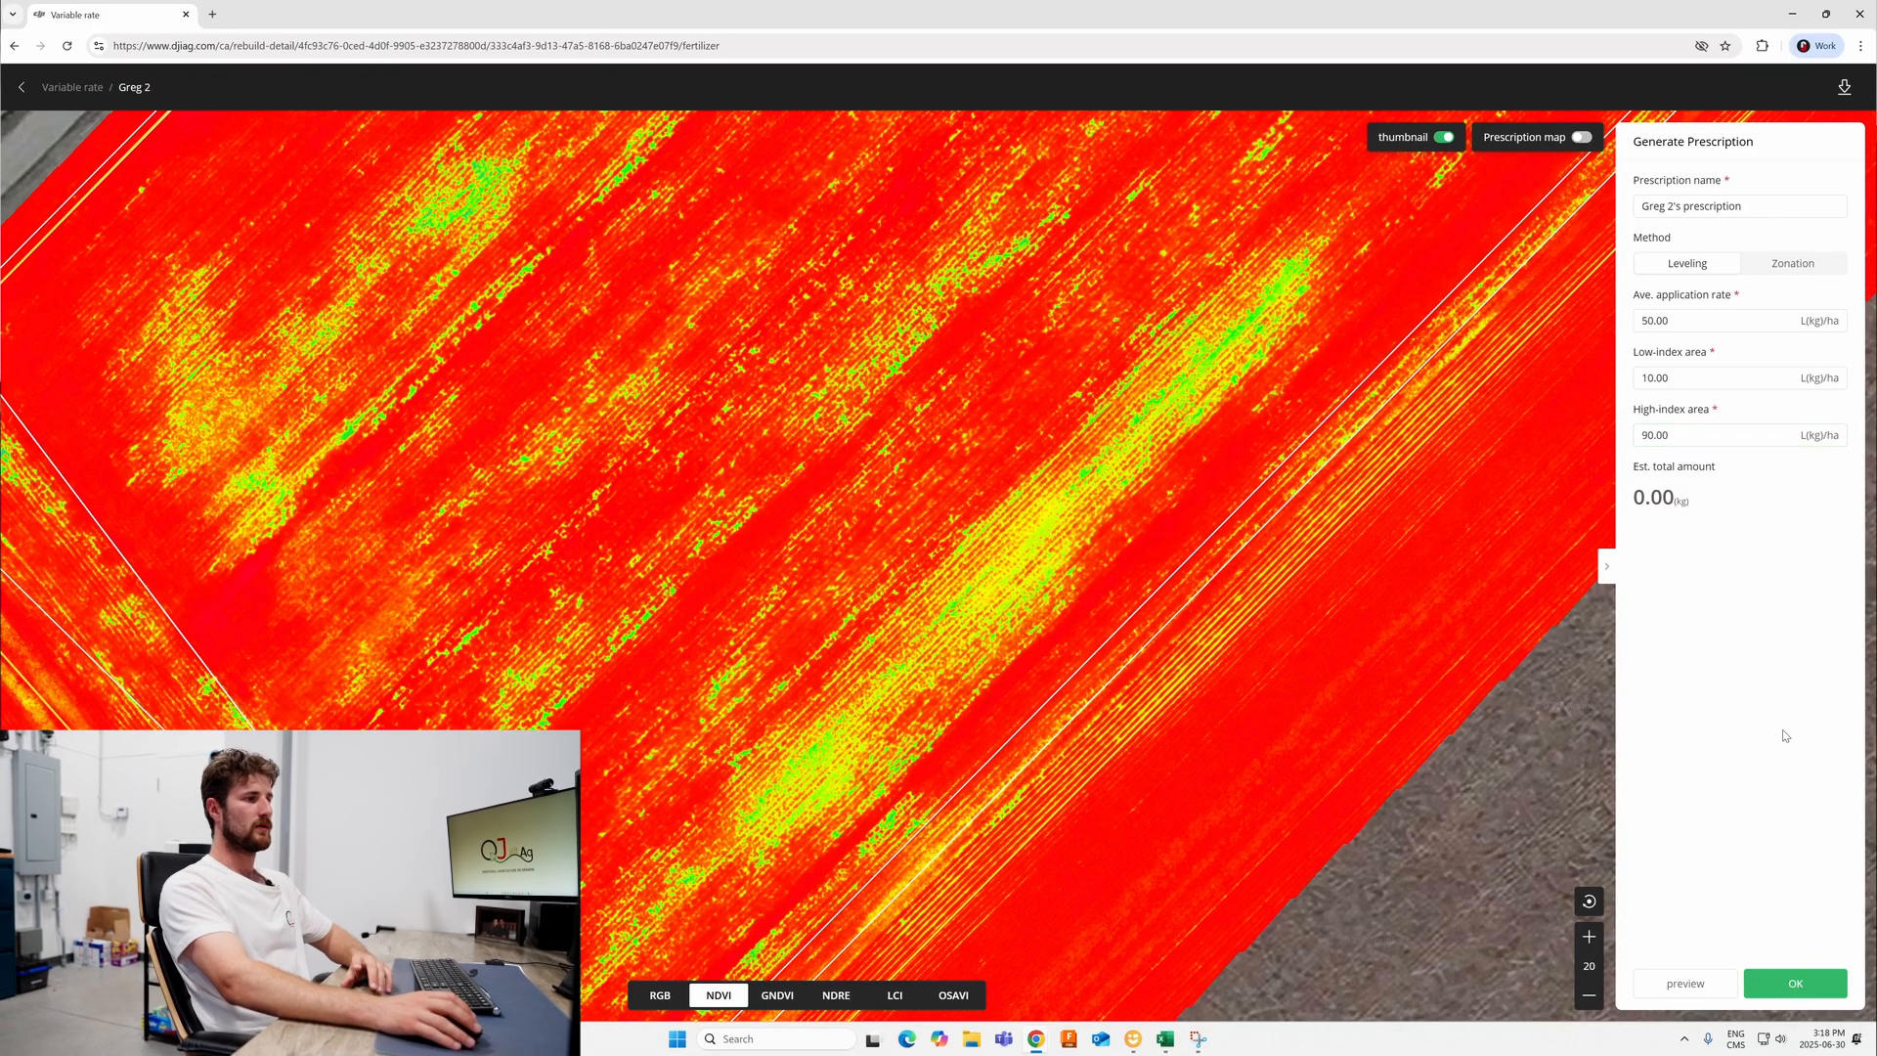
Step: Preview the Leveling prescription on the map and inspect the NDVI and dosage of individual grid cells
left_click(1703, 984)
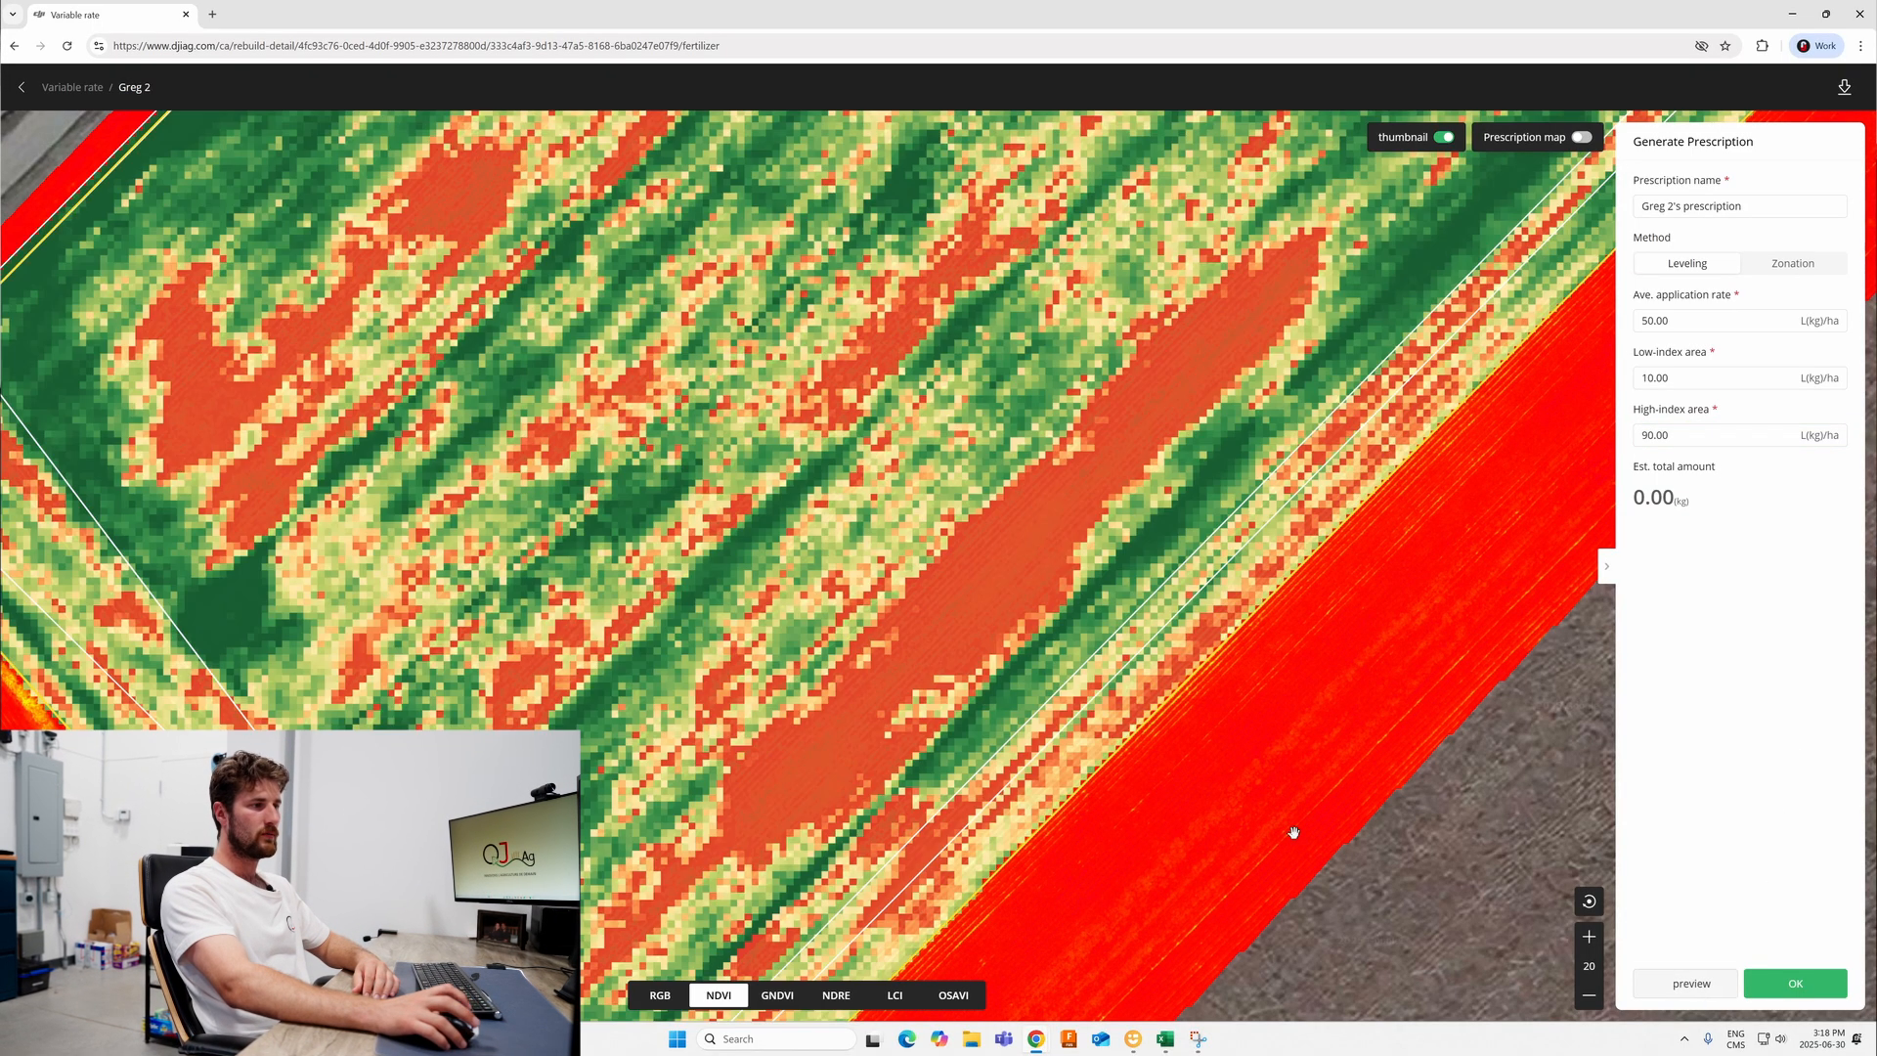
scroll(1031, 676, "down", 3)
scroll(872, 553, "up", 3)
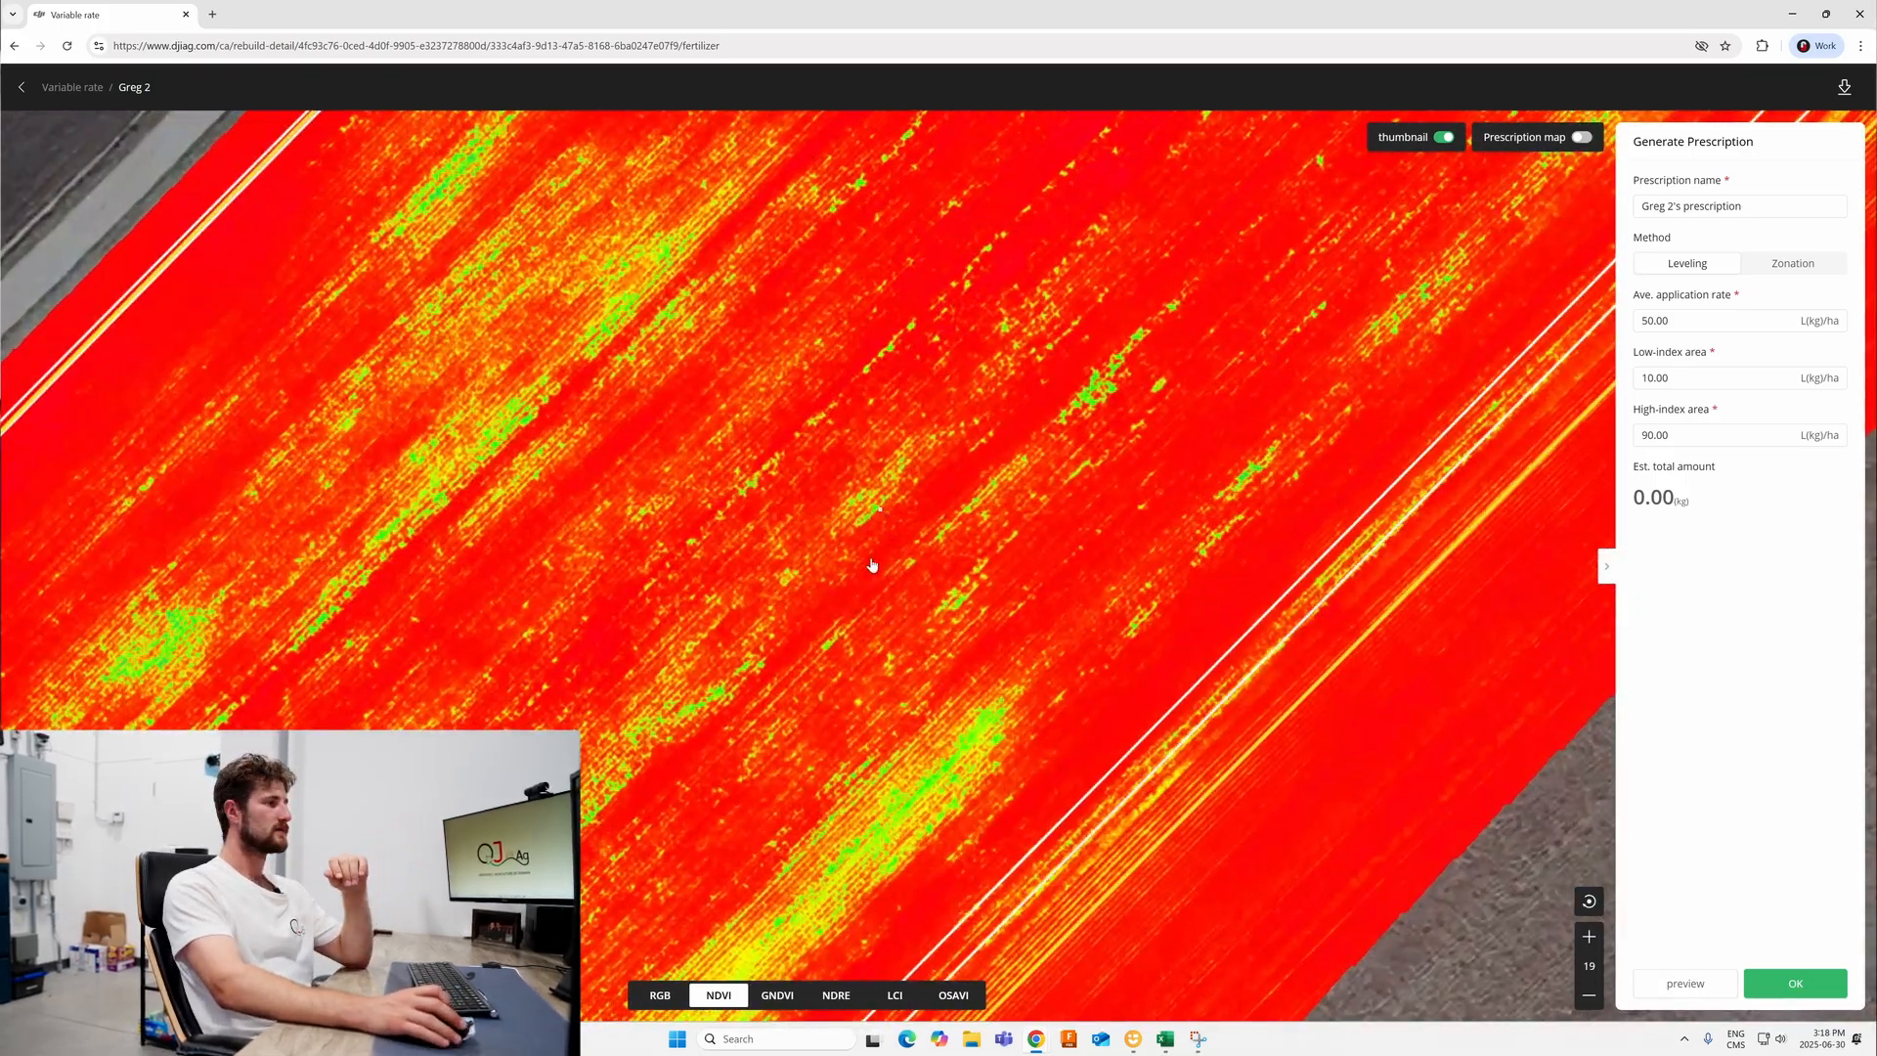
scroll(872, 557, "up", 3)
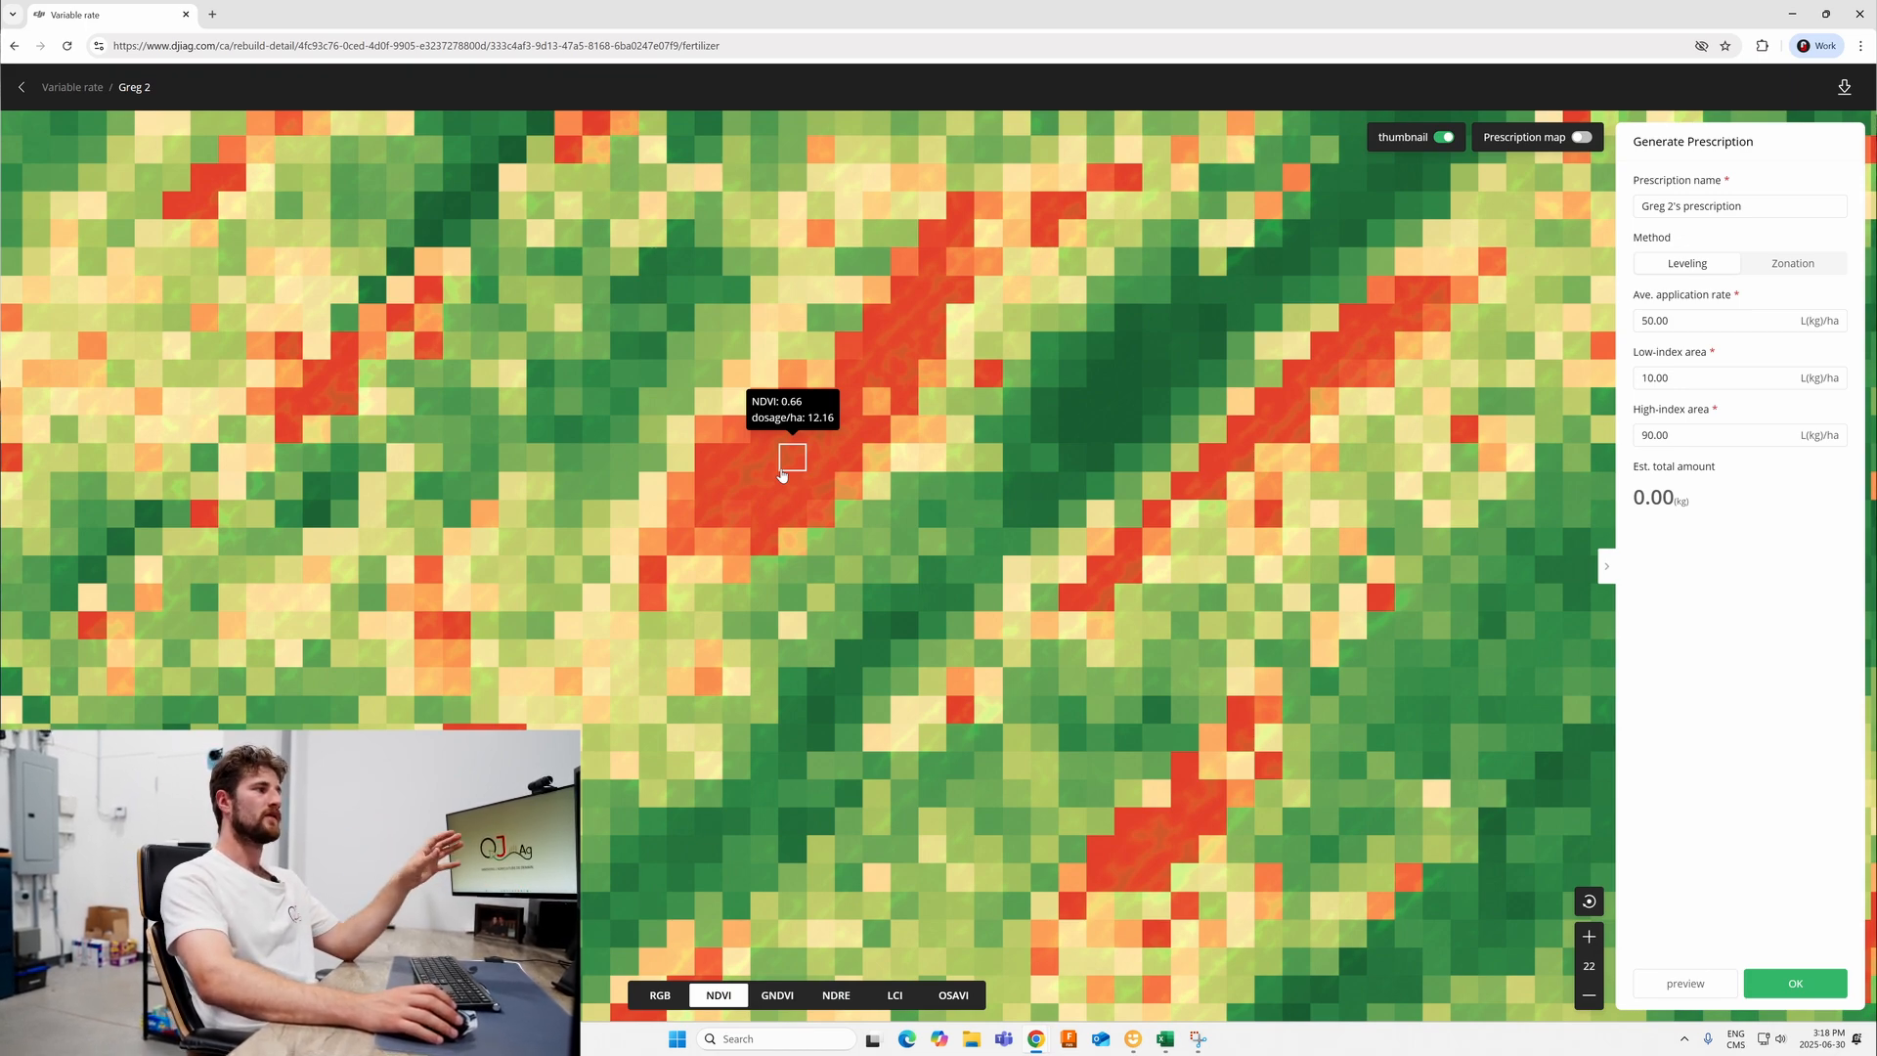
Step: Change the method to Zonation with 3 classes and move the lower index boundary to 0.52
scroll(782, 475, "down", 1)
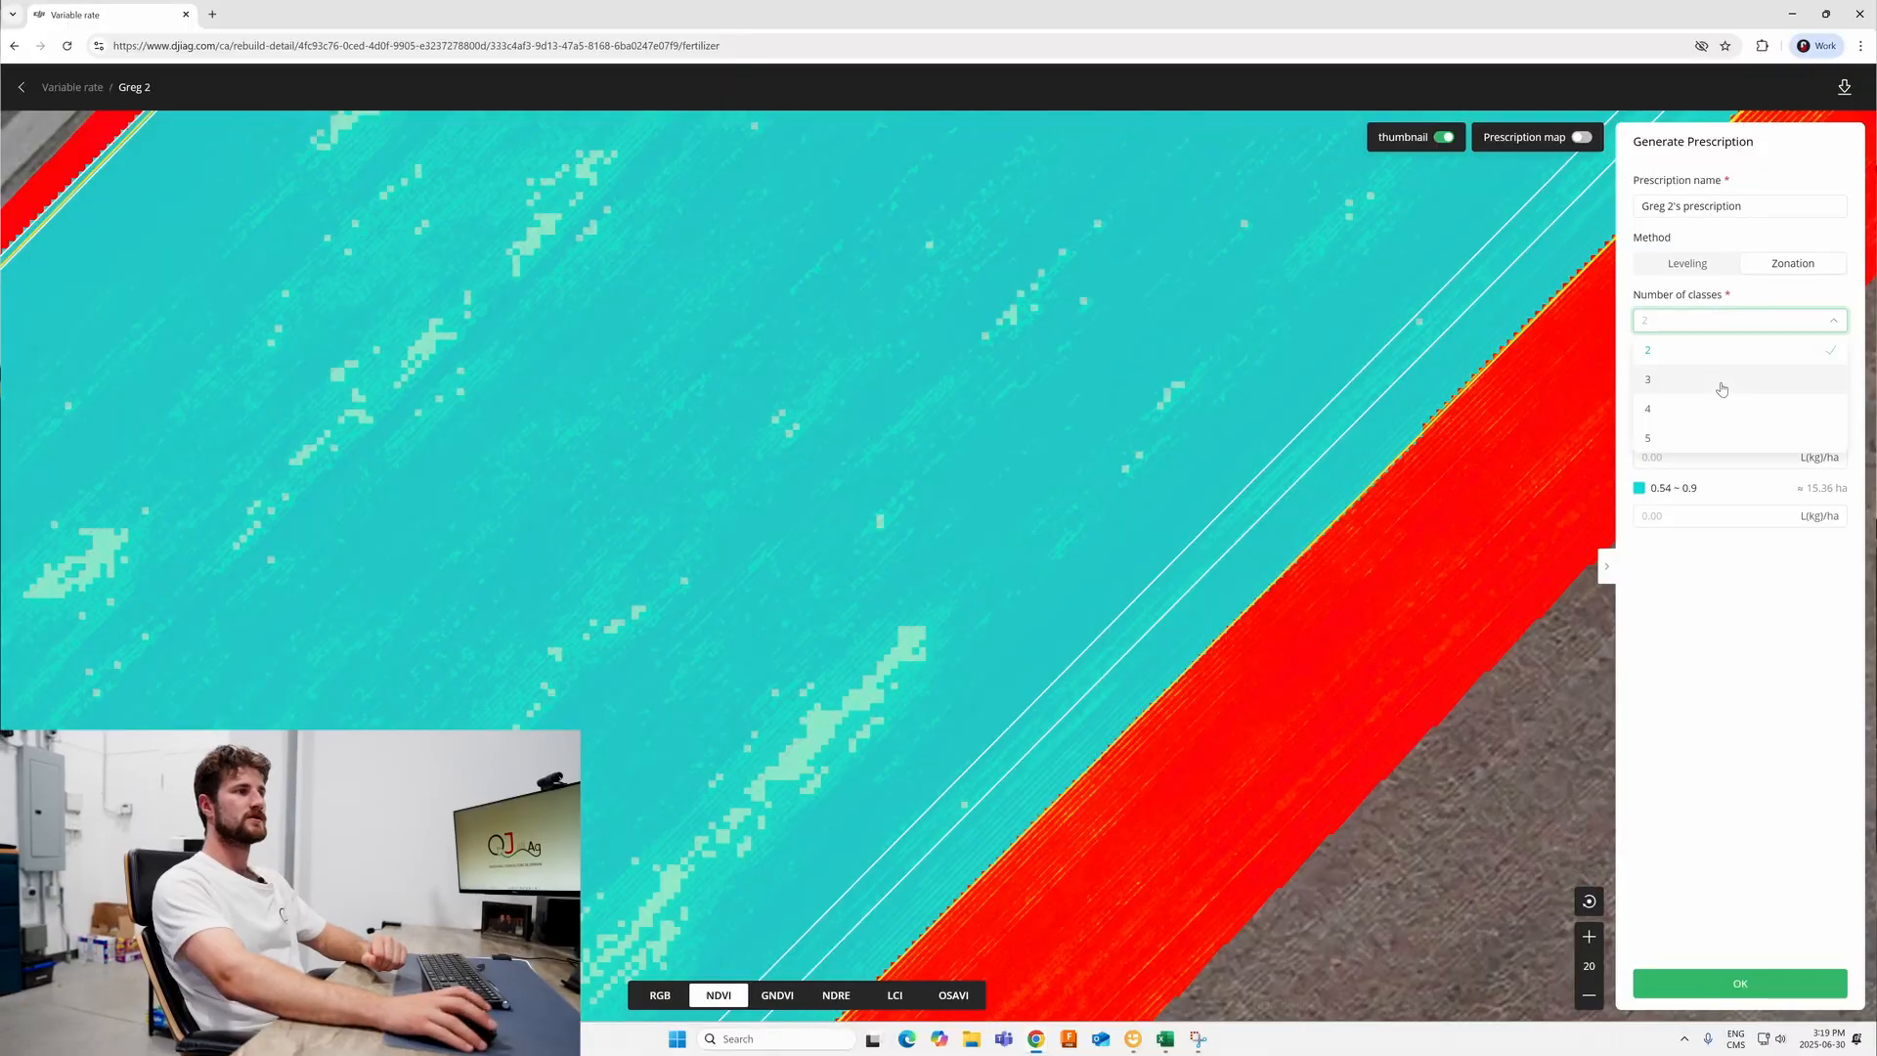
left_click(1723, 389)
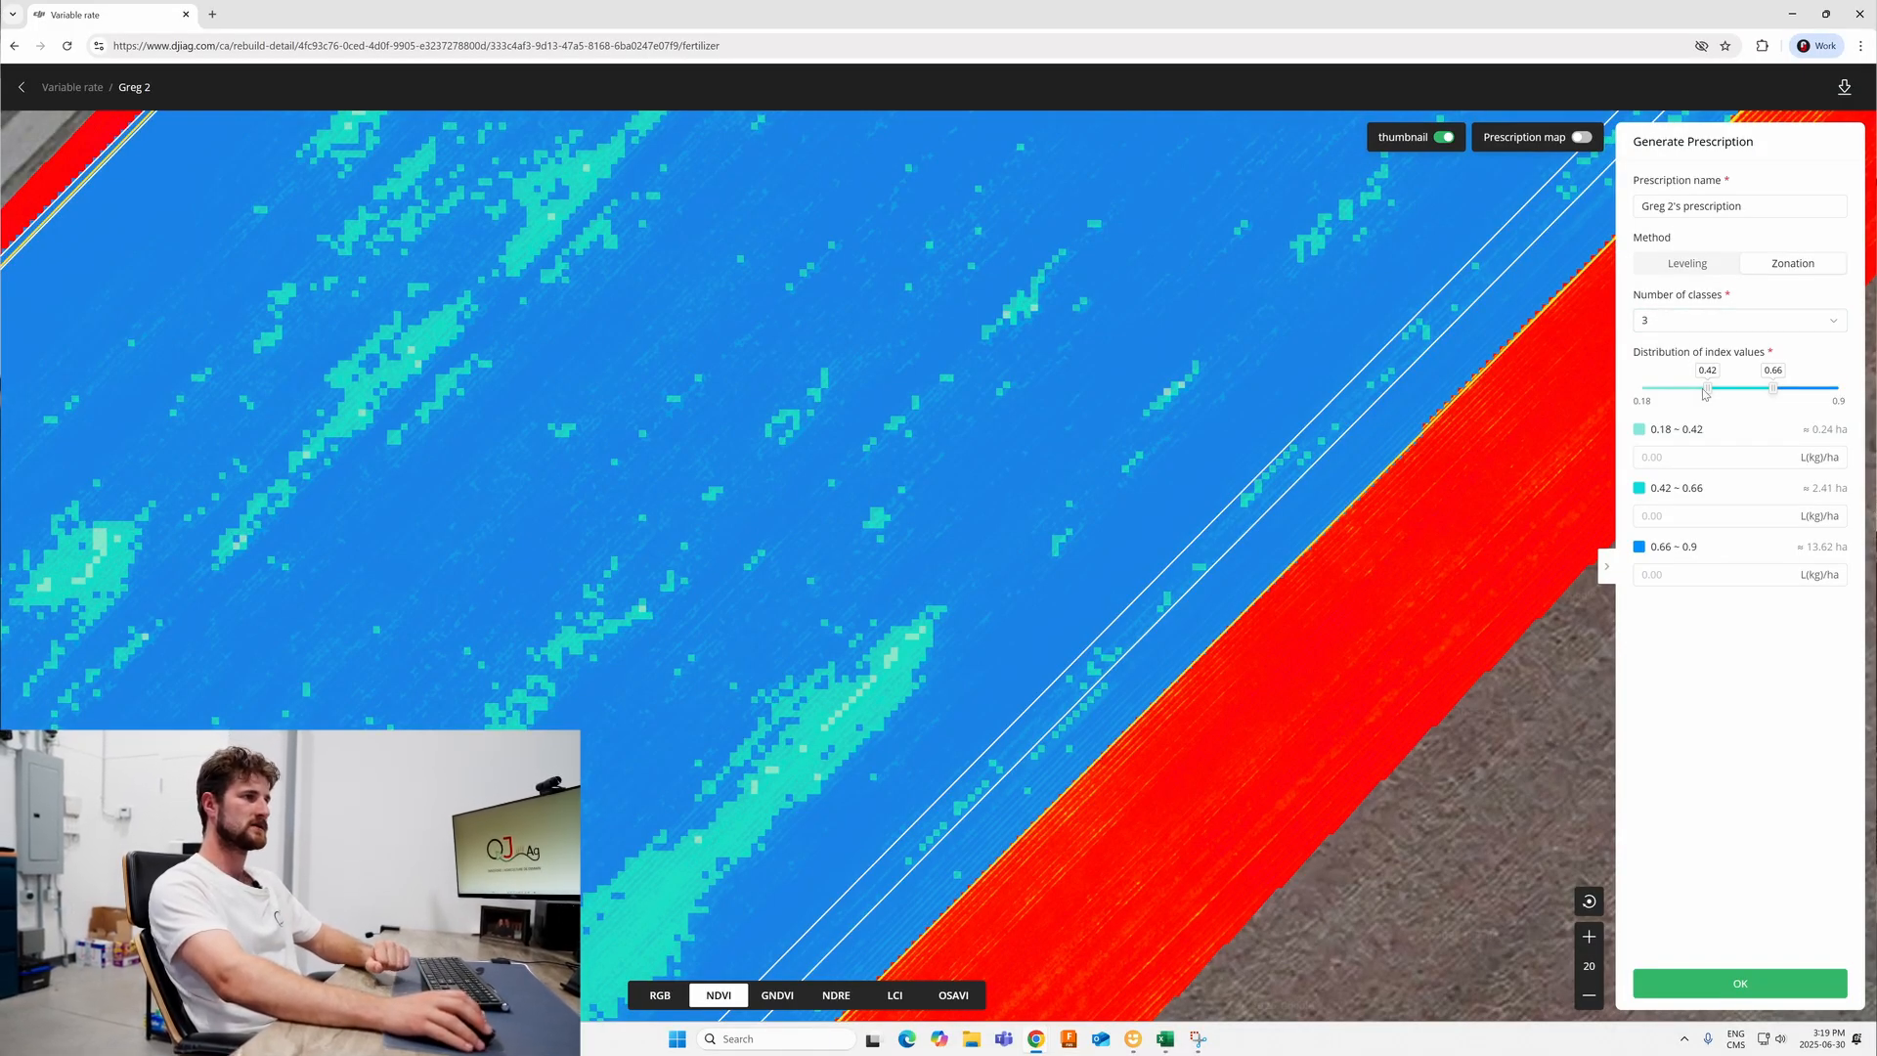
left_click_drag(1707, 388, 1734, 388)
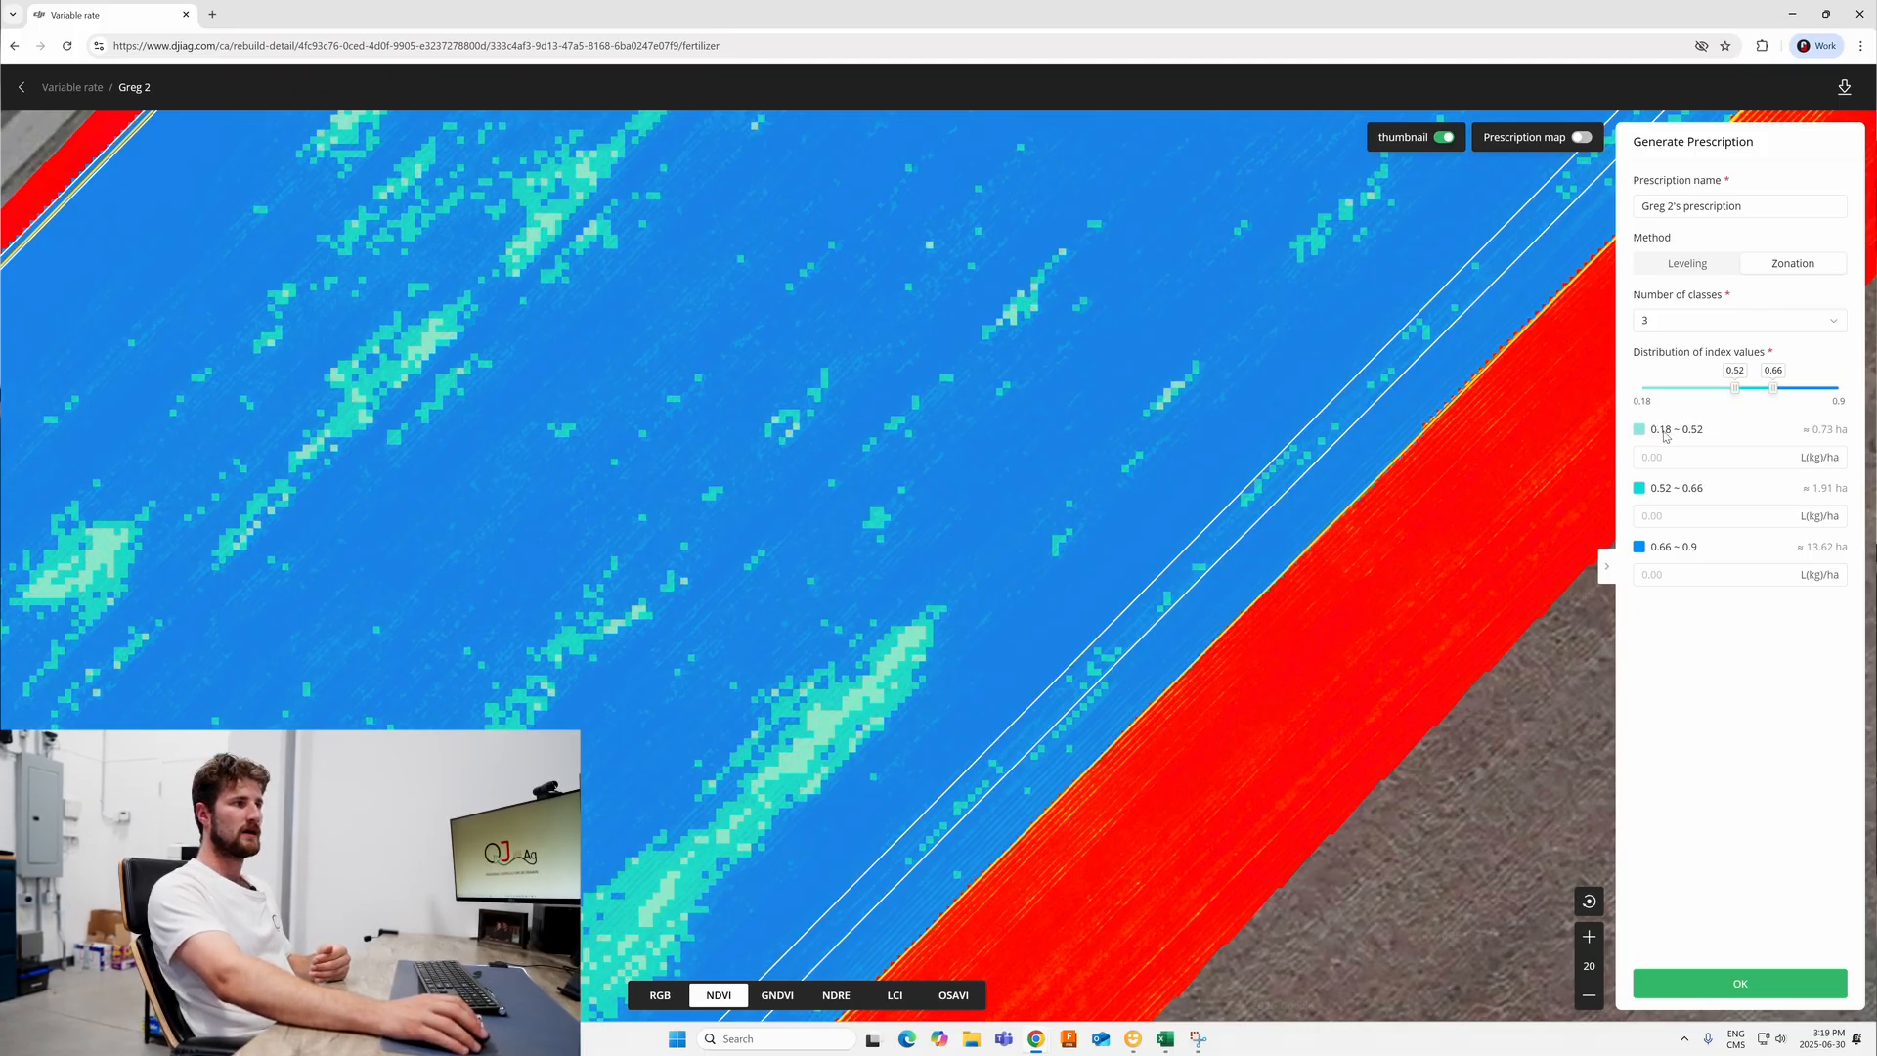
Step: Set the application rates of the lowest, middle and highest index zones to 10, 50 and 90 L(kg)/ha
left_click(1691, 451)
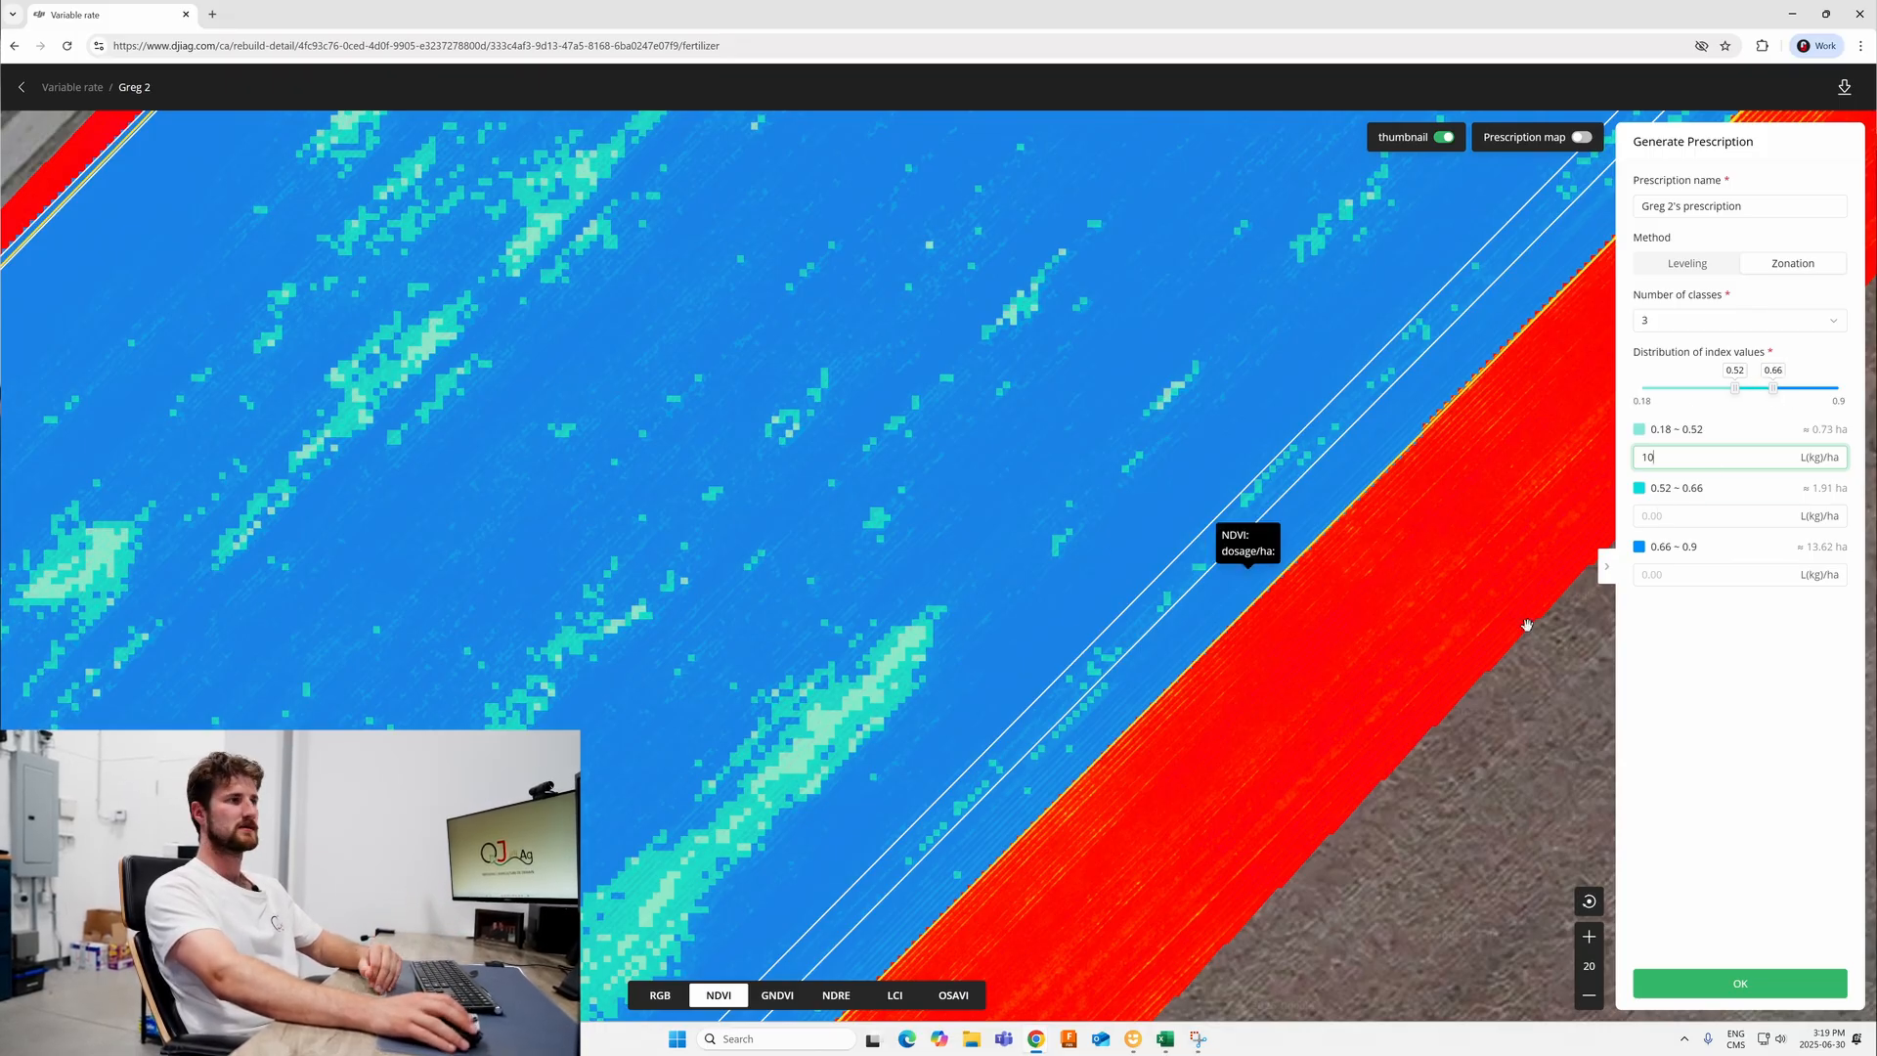
left_click(1748, 514)
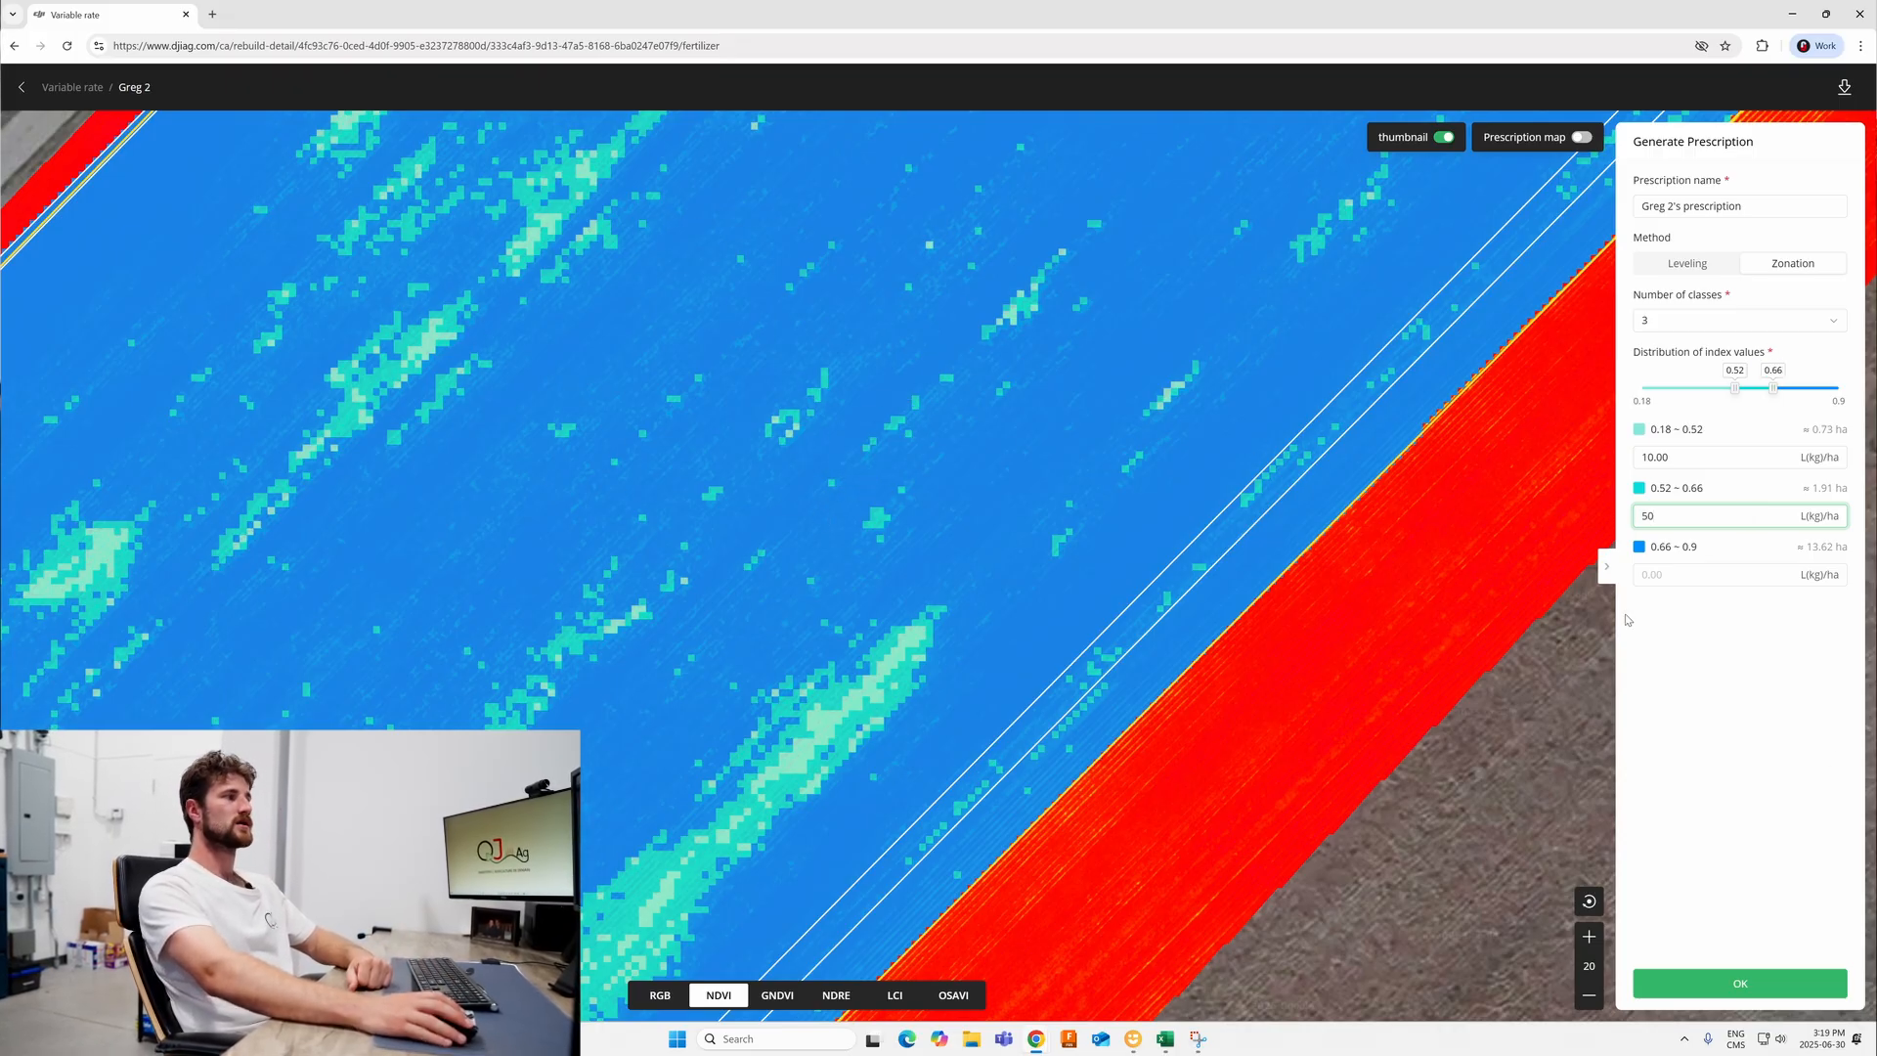
left_click(1669, 577)
type("90")
scroll(1056, 567, "down", 1)
left_click_drag(1001, 586, 747, 791)
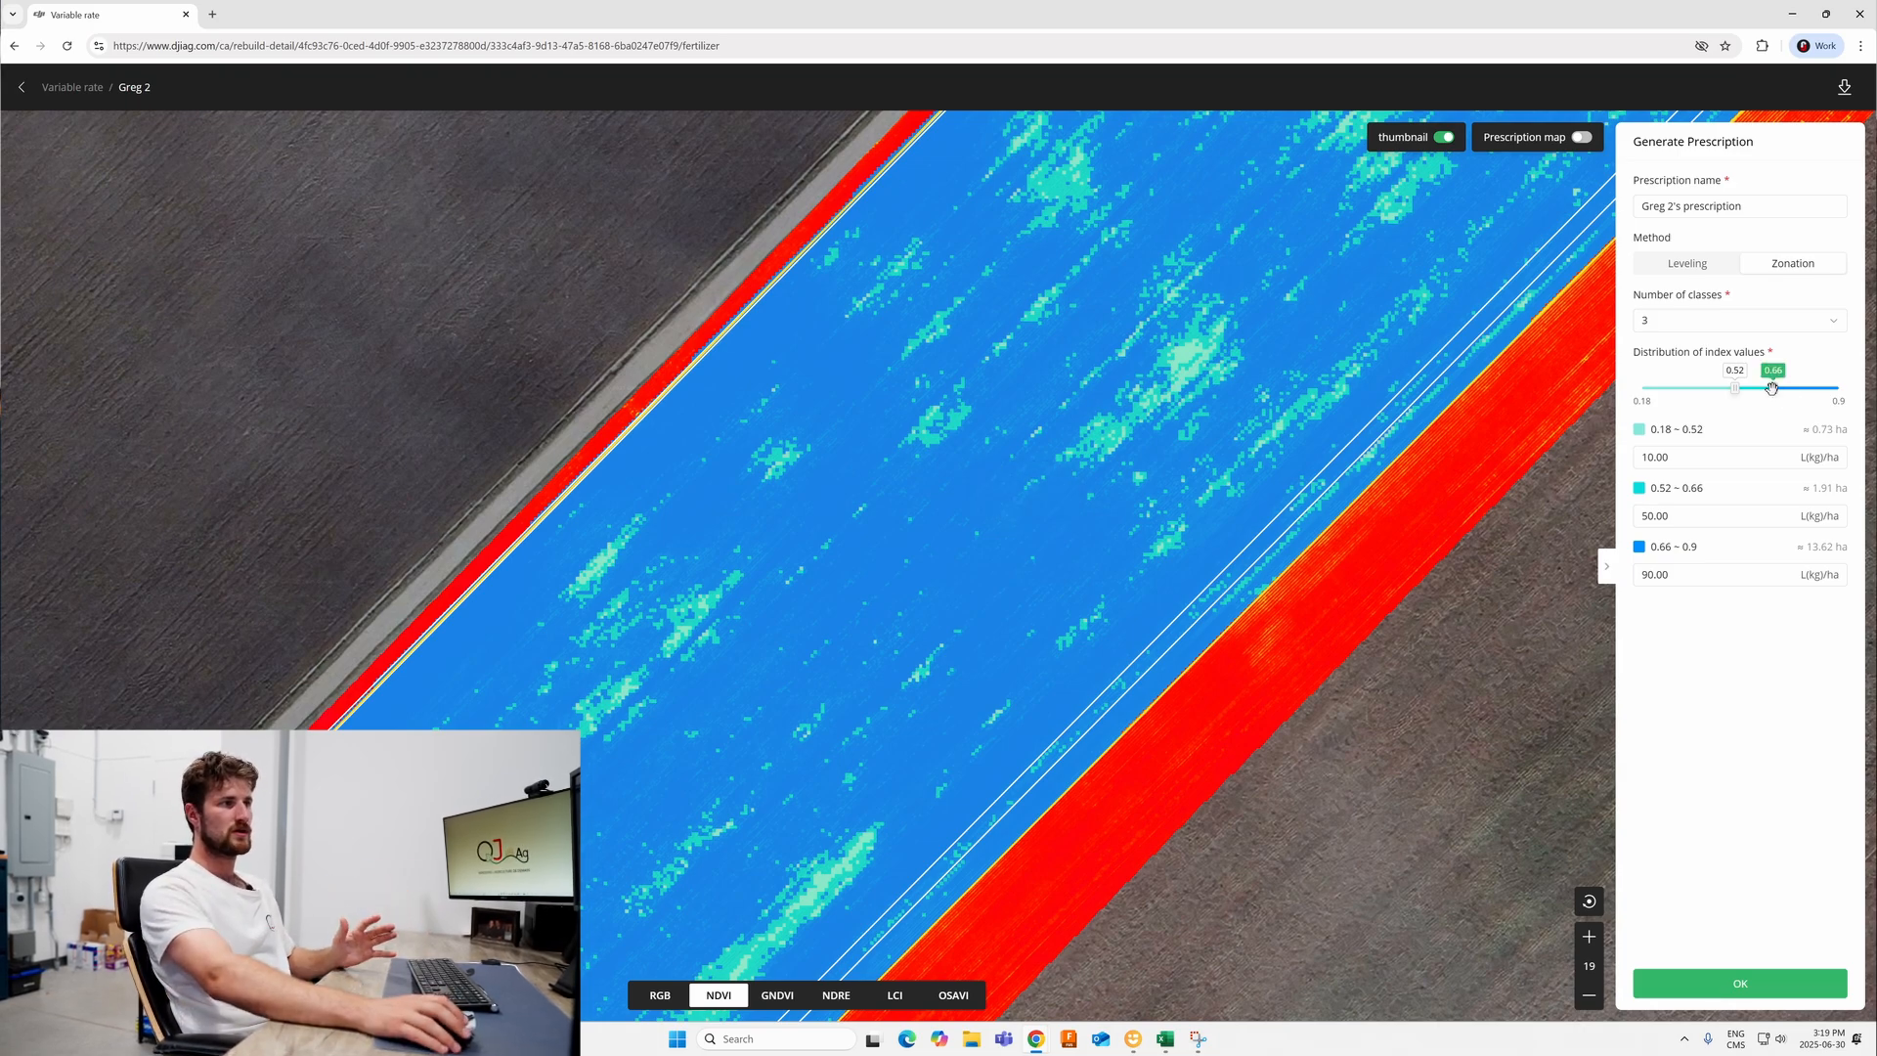
Step: Move the upper index boundary to 0.75 and generate the zonation prescription
left_click_drag(1771, 388, 1795, 390)
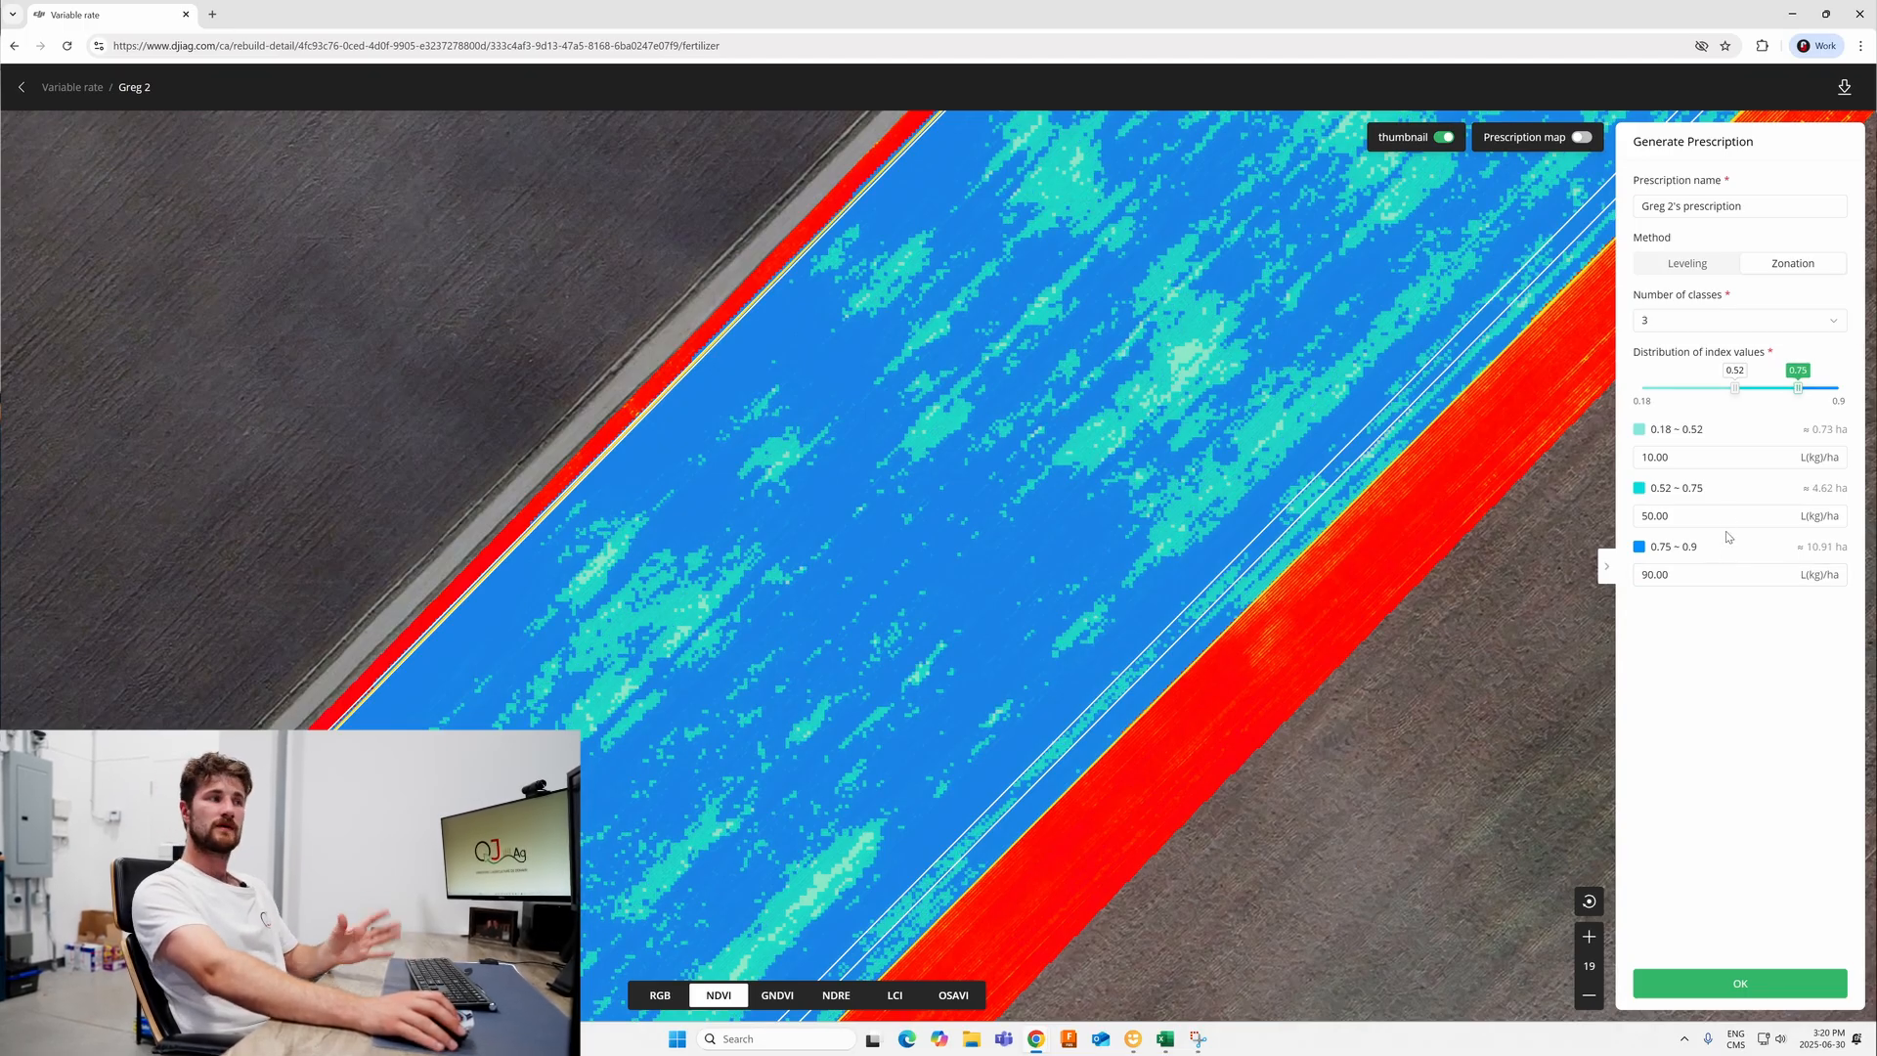
left_click(1646, 515)
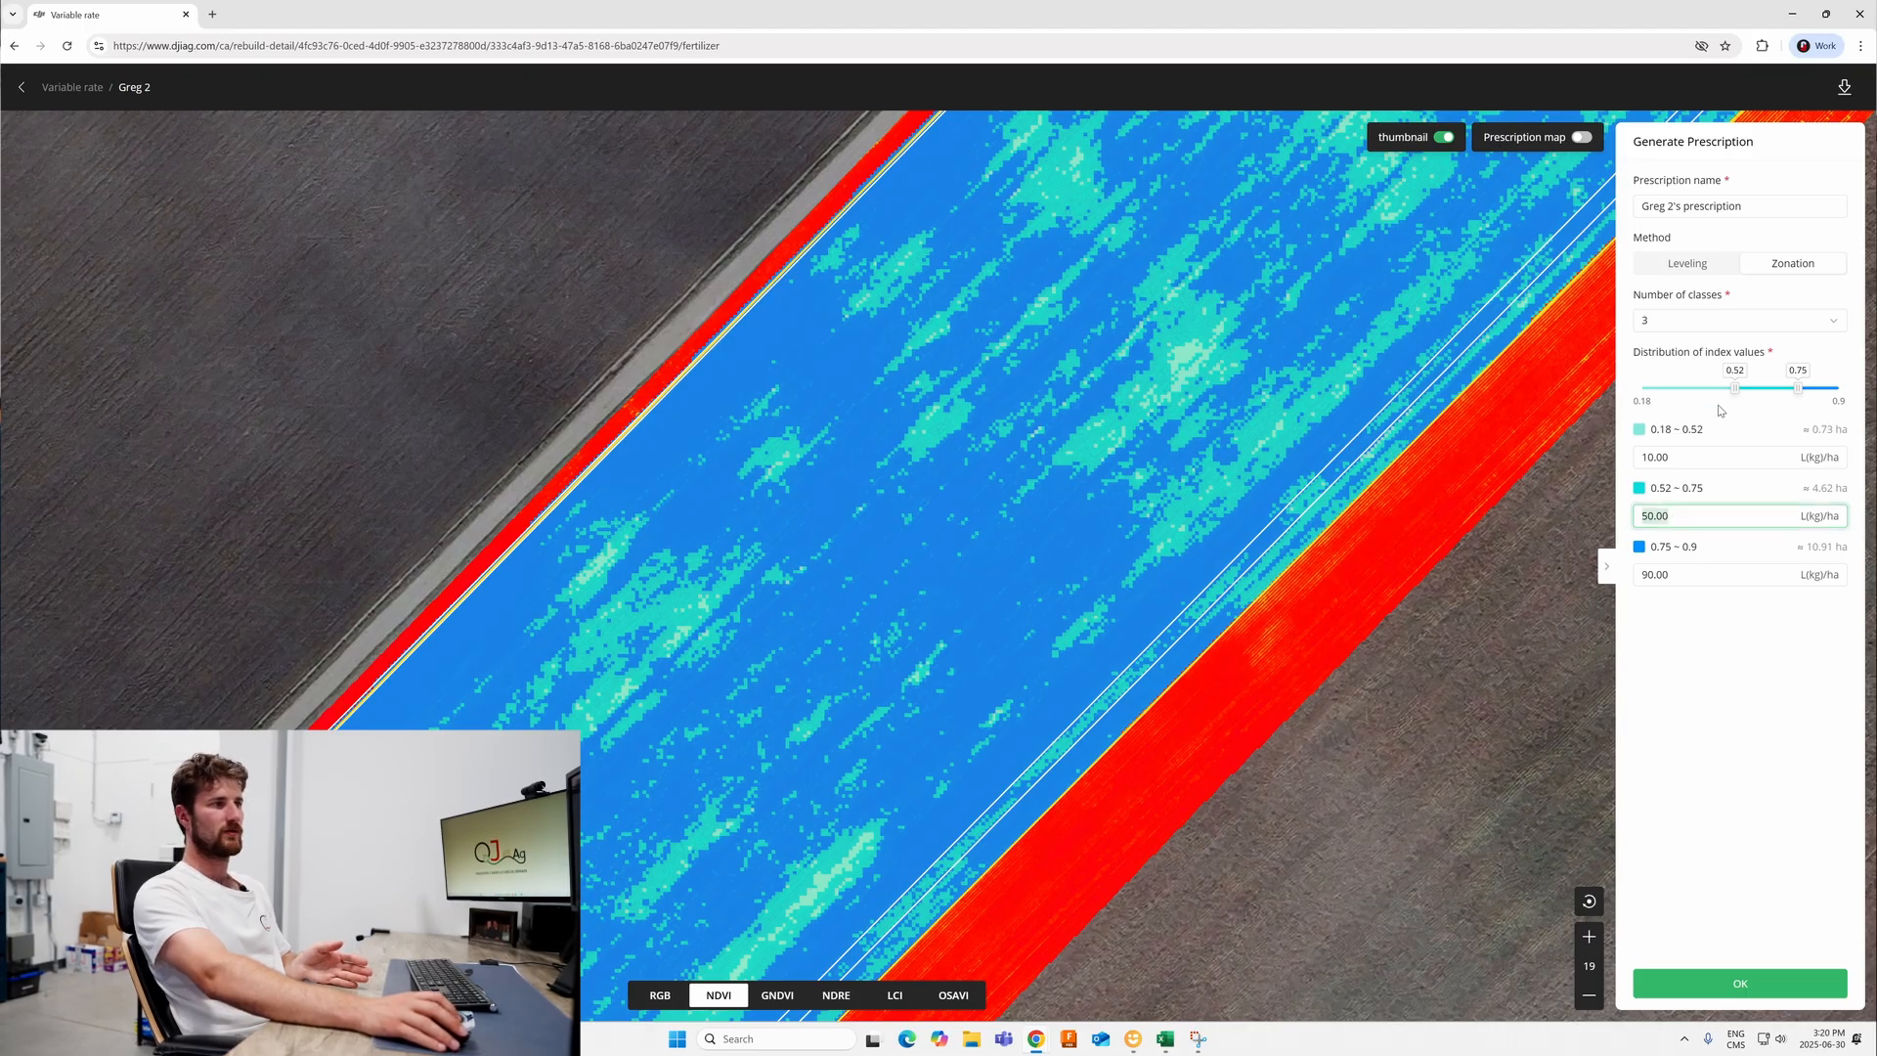
left_click(1708, 455)
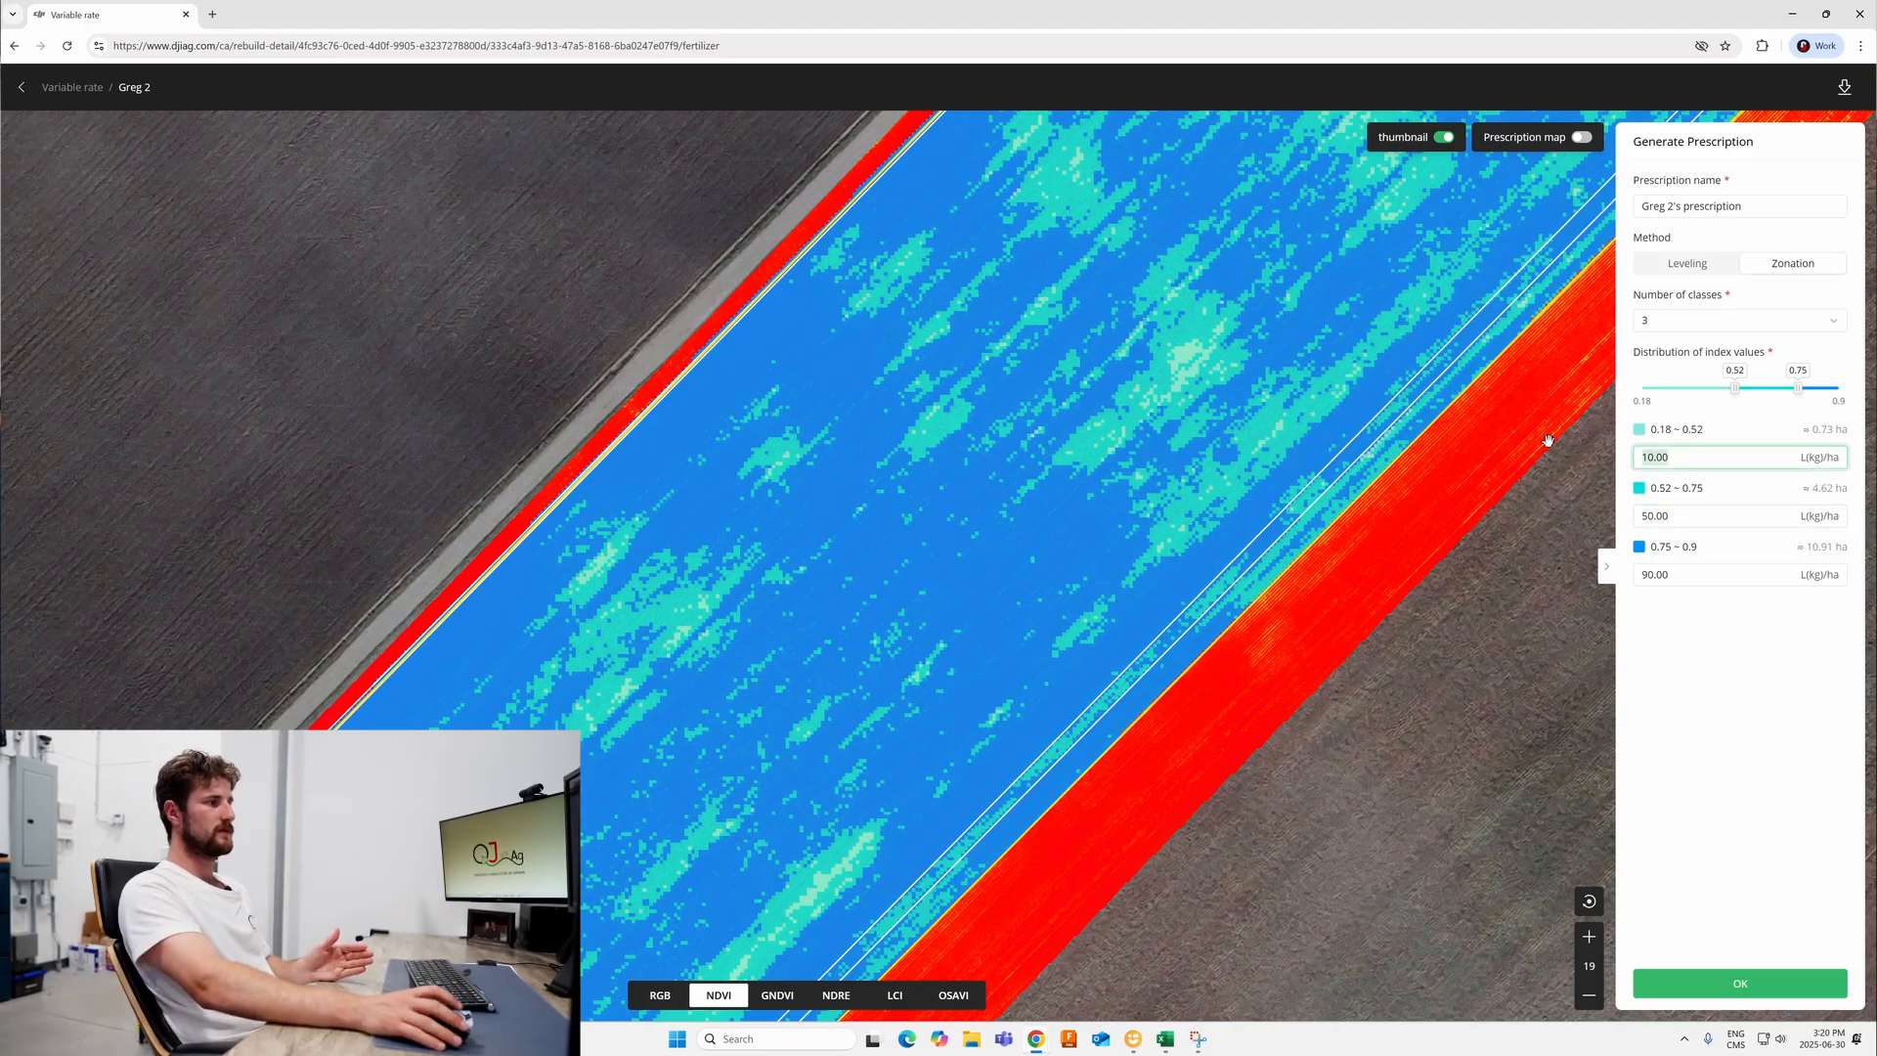
left_click(1738, 700)
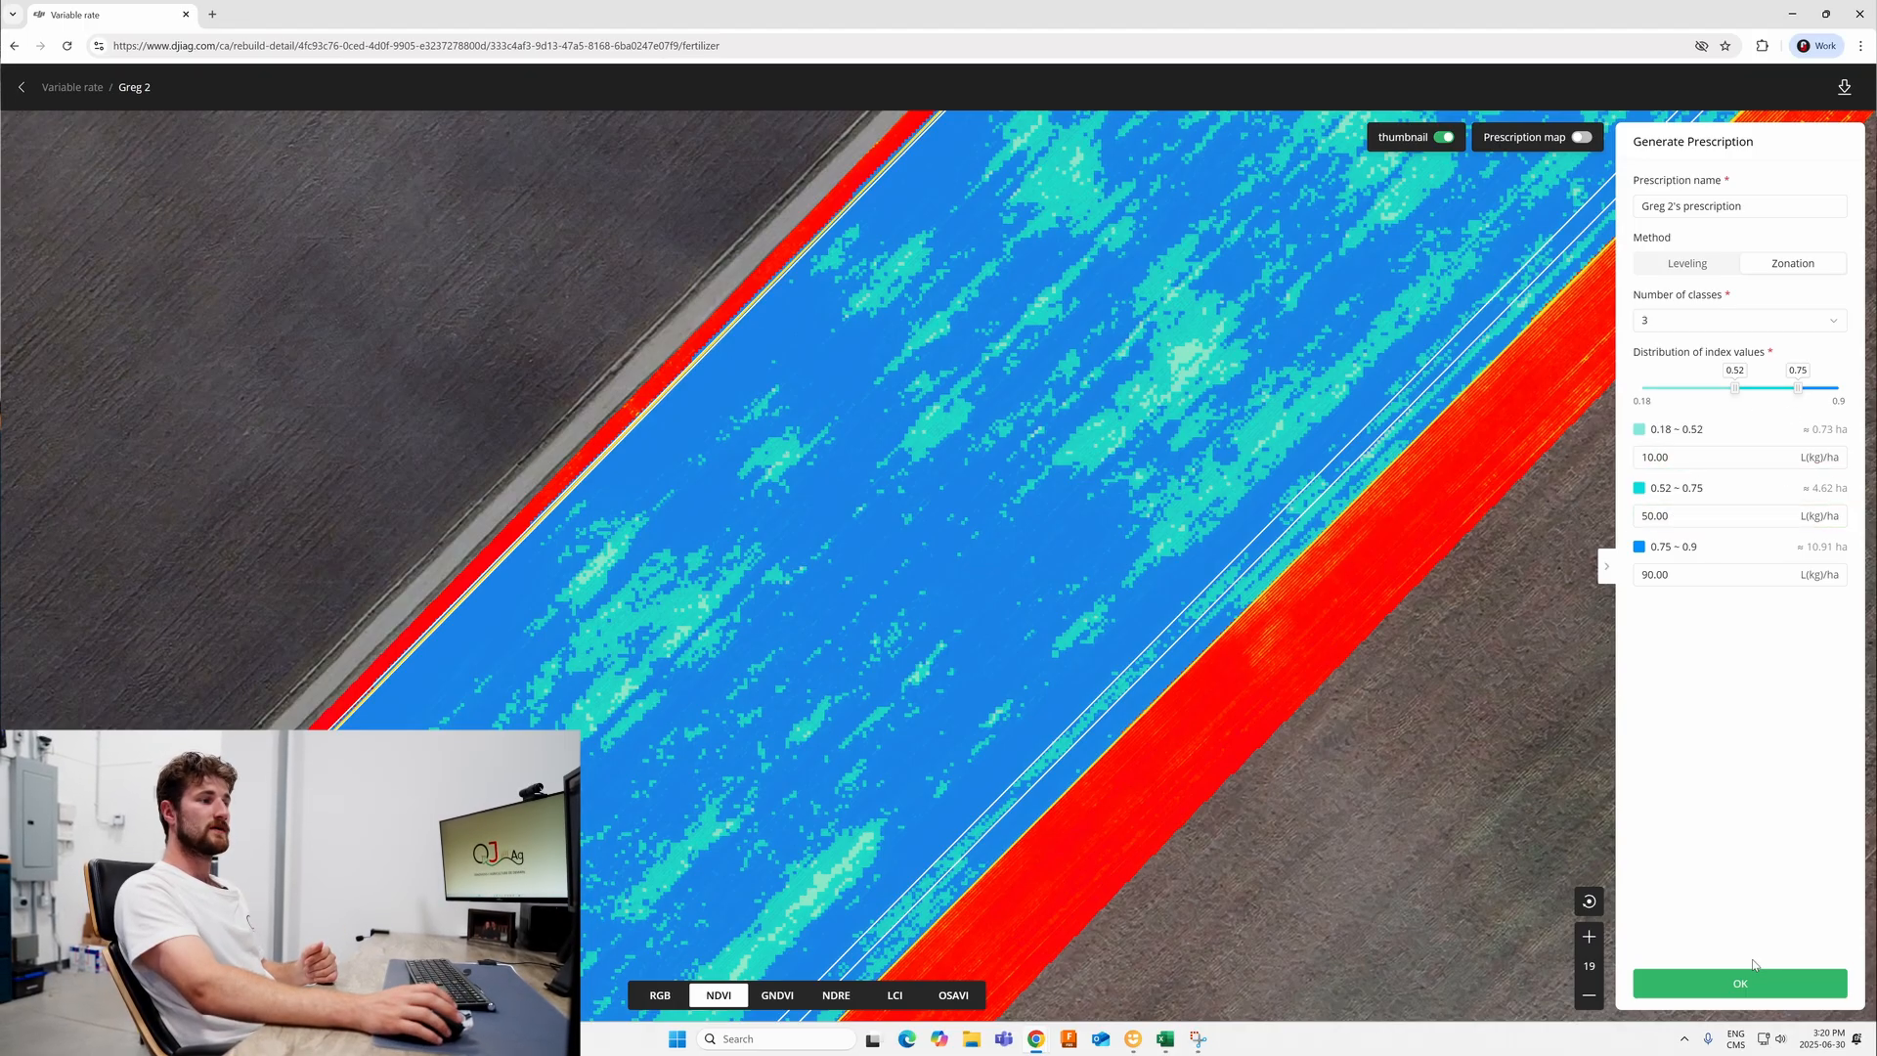
left_click(1740, 983)
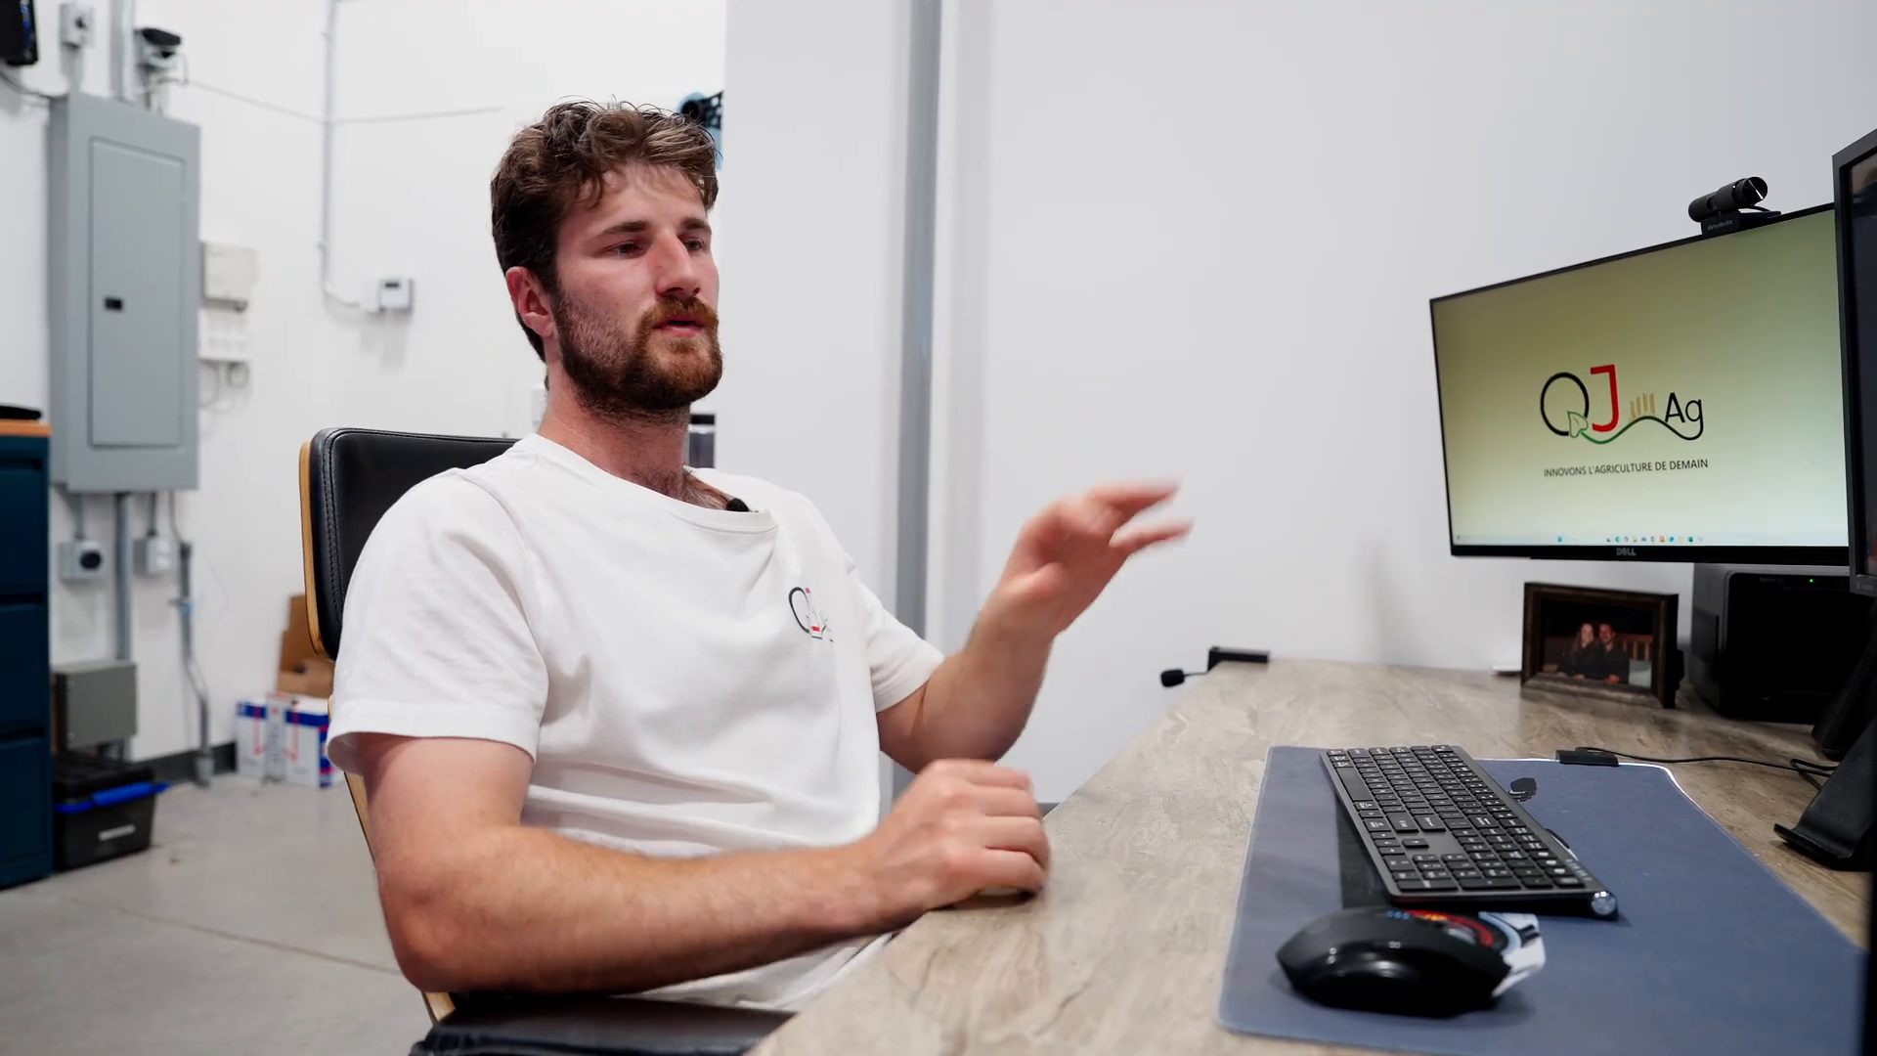